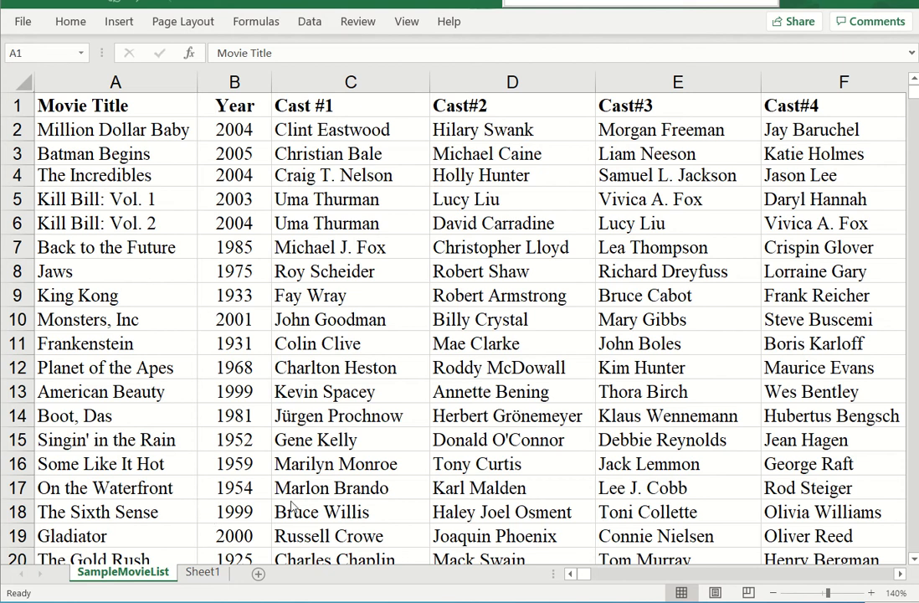
left_click(250, 519)
key("Down")
key("Down")
key("Down")
key("Down")
key("Down")
key("Down")
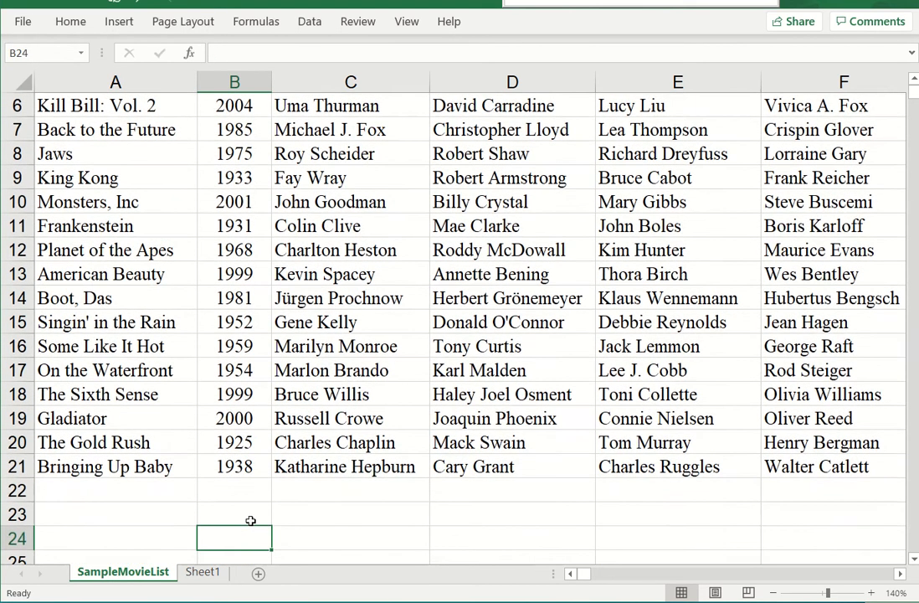
key("Down")
key("Up")
key("Left")
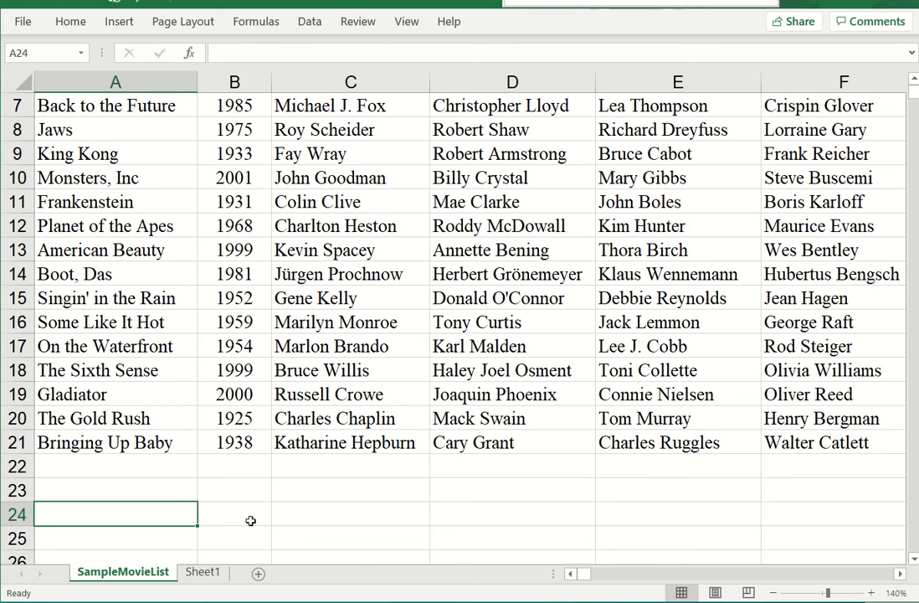
type("N")
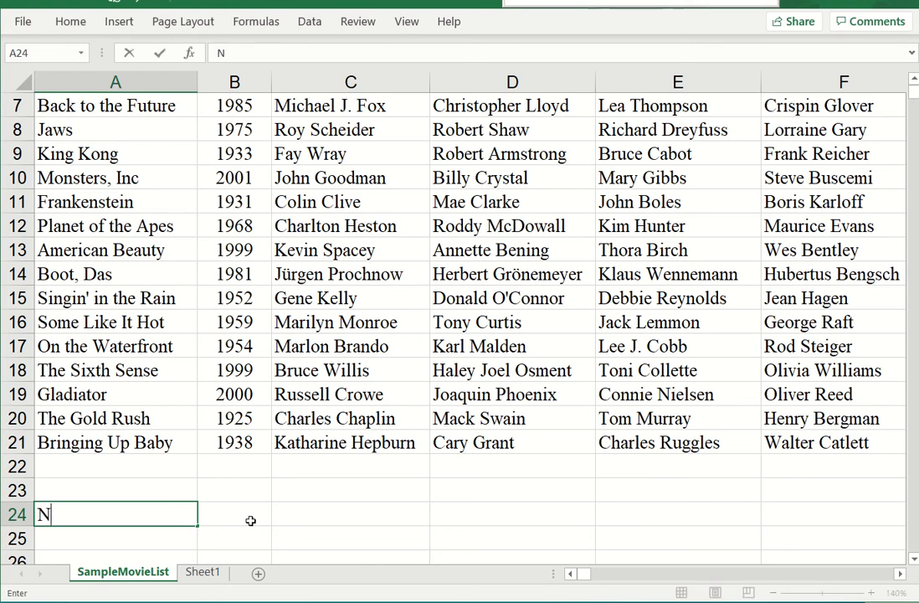
type("umber of Movies")
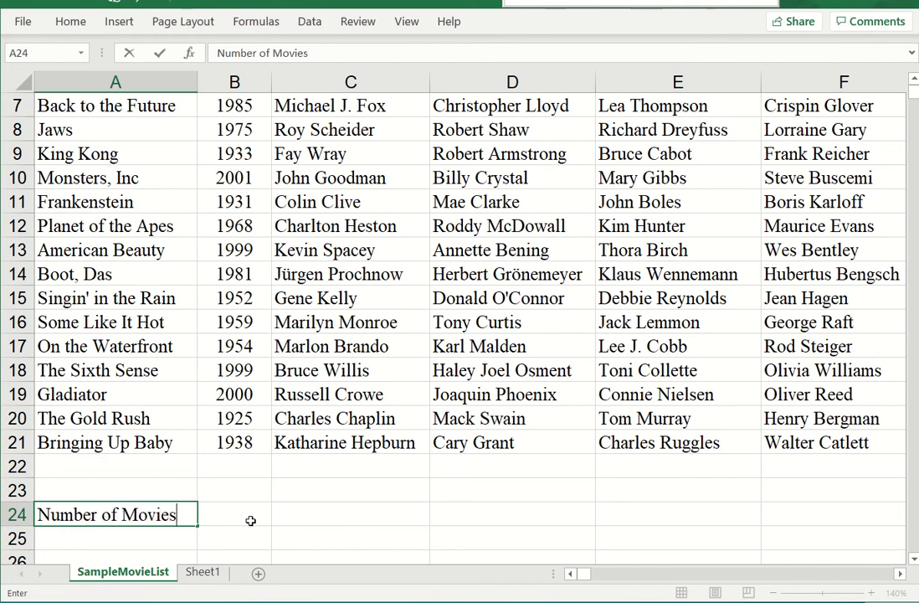
key("Return")
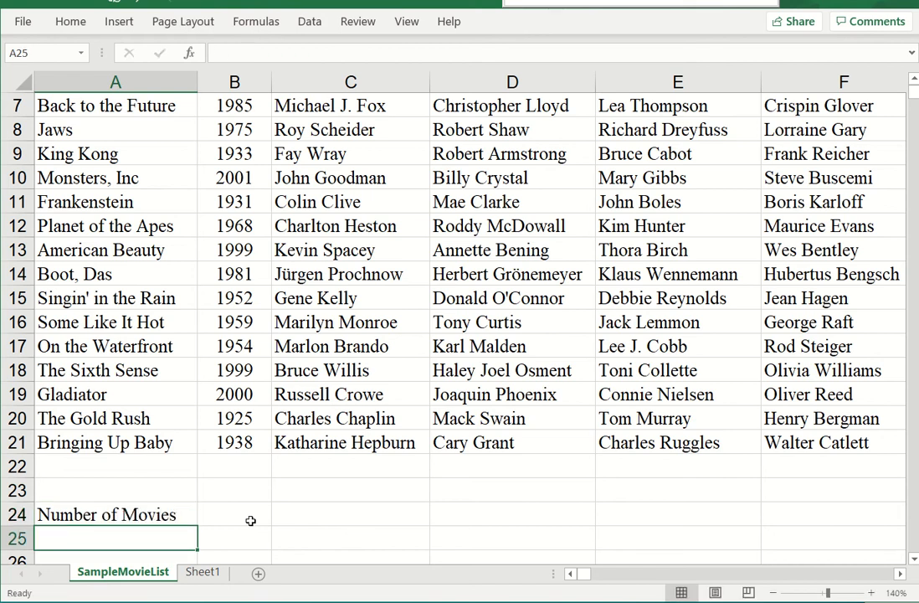
key("Up")
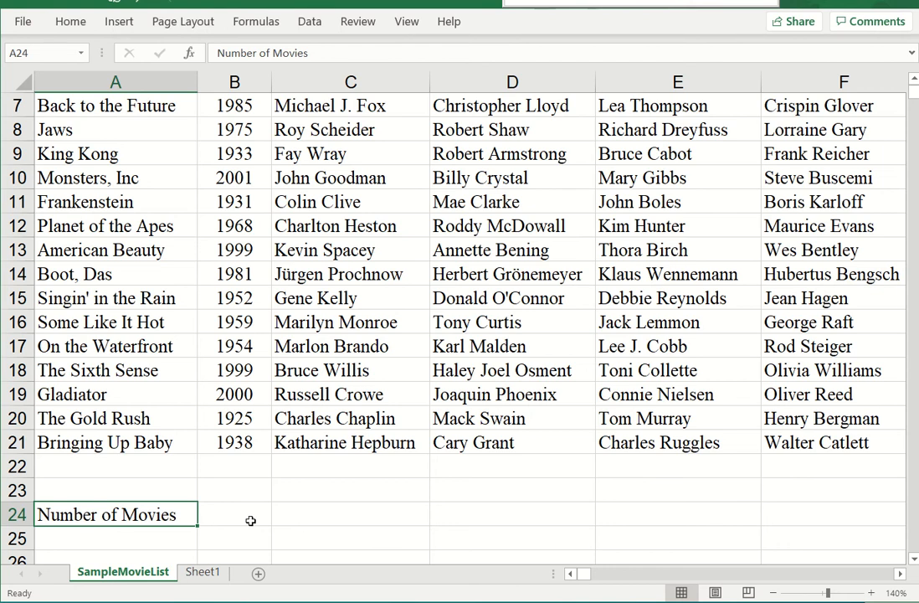
key("Delete")
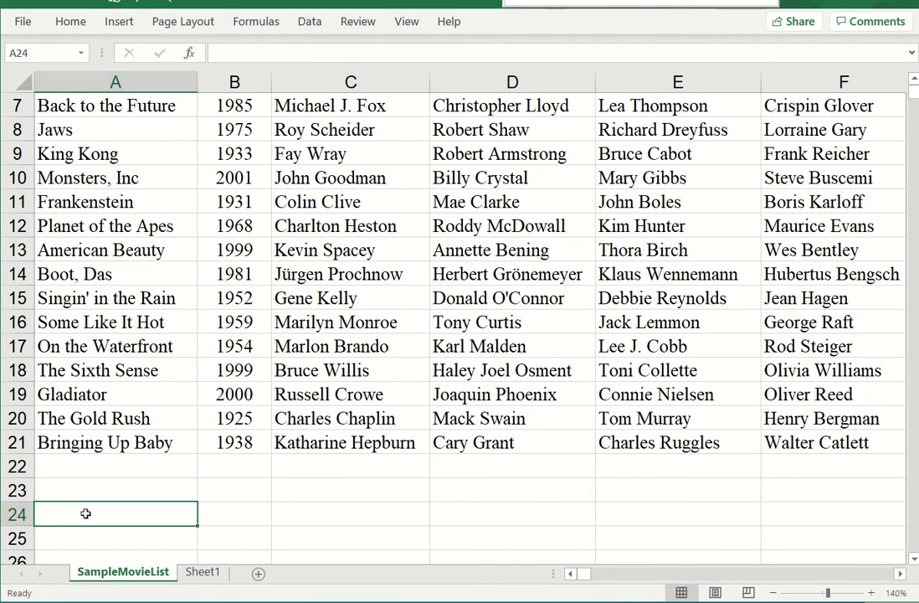
- Enter the label "Number of Movies" in cell A24 below the movie list
left_click(92, 489)
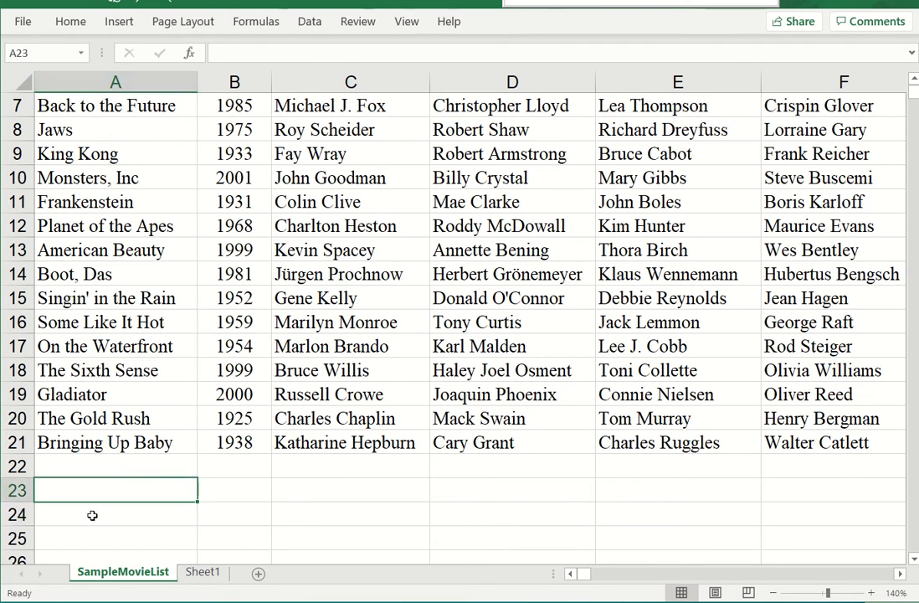
left_click(92, 514)
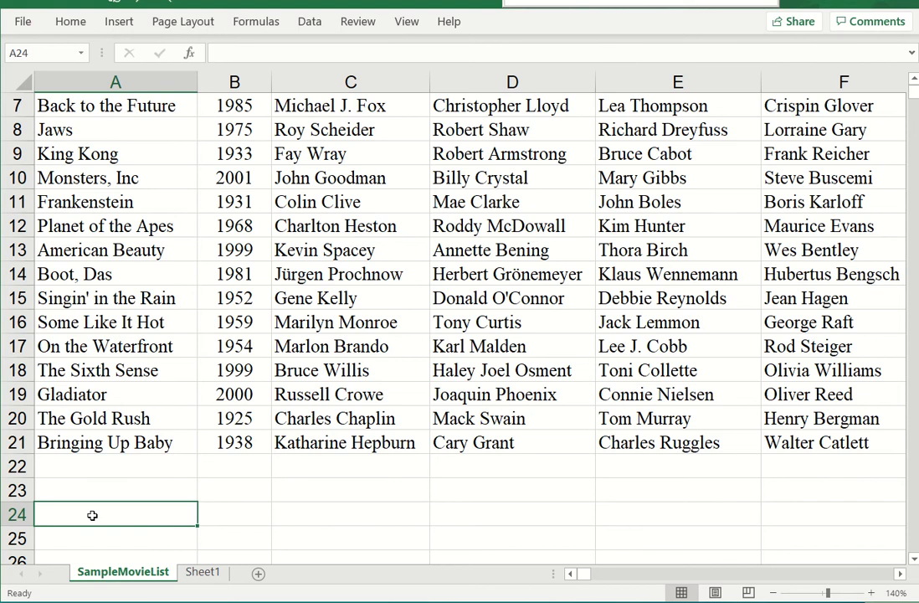
type("Number of Moives")
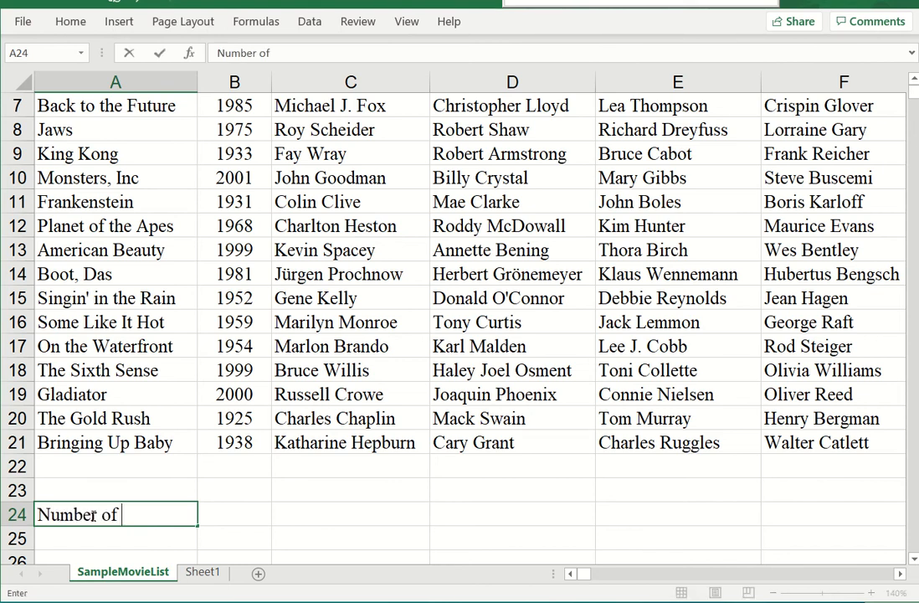
key("BackSpace")
key("BackSpace")
key("BackSpace")
key("BackSpace")
type("vies")
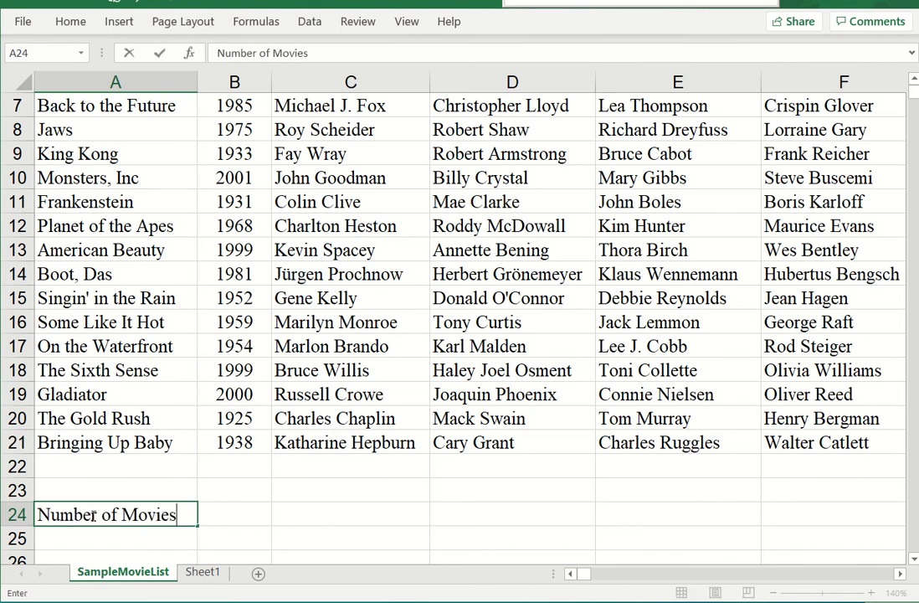
key("Tab")
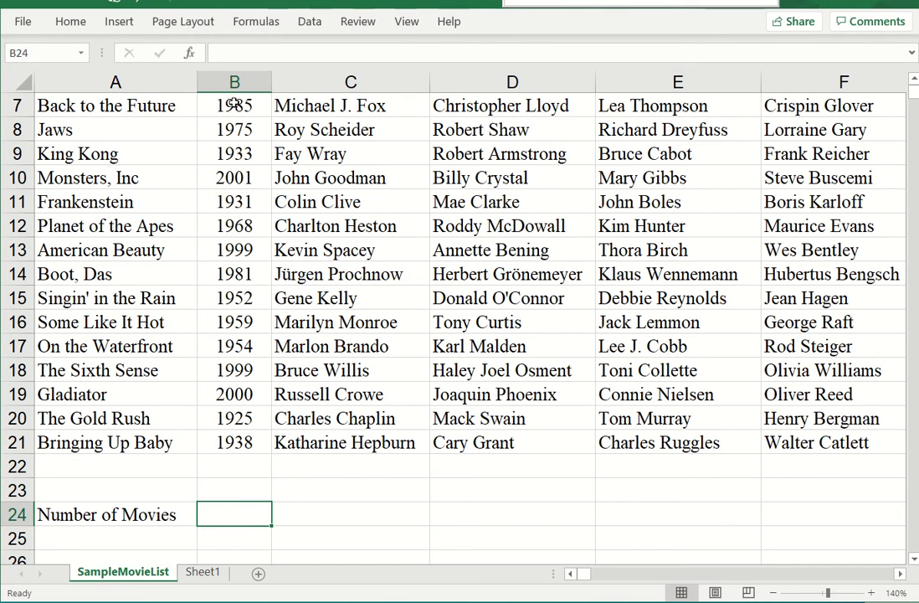
- Insert a COUNTA function in cell B24 that counts the movie titles in A2:A22
left_click(190, 54)
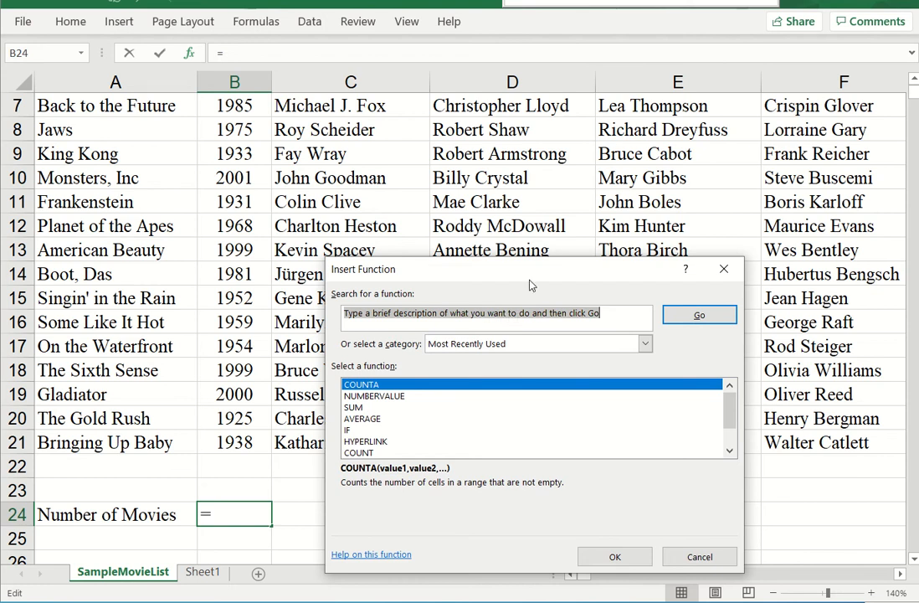
type("cou")
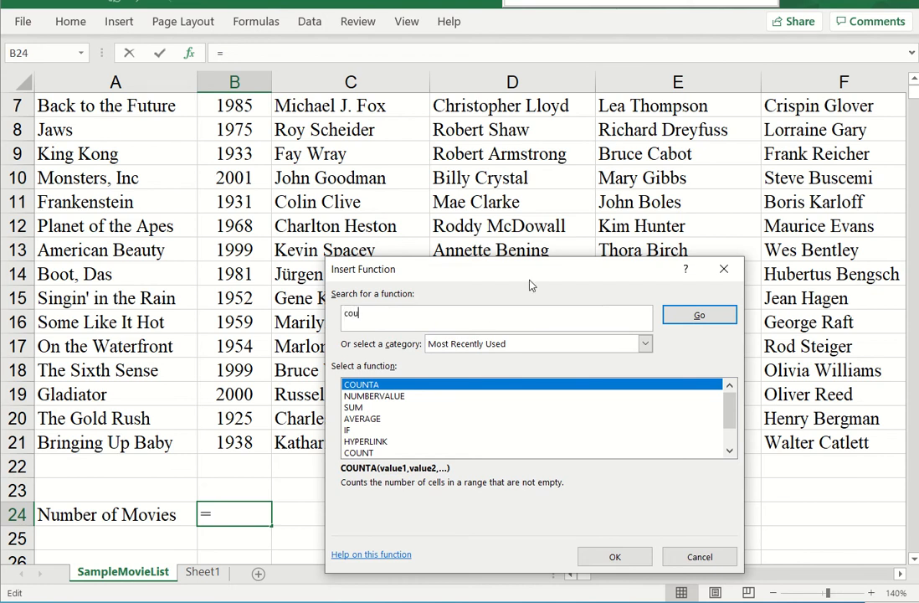
type("nta")
left_click(694, 318)
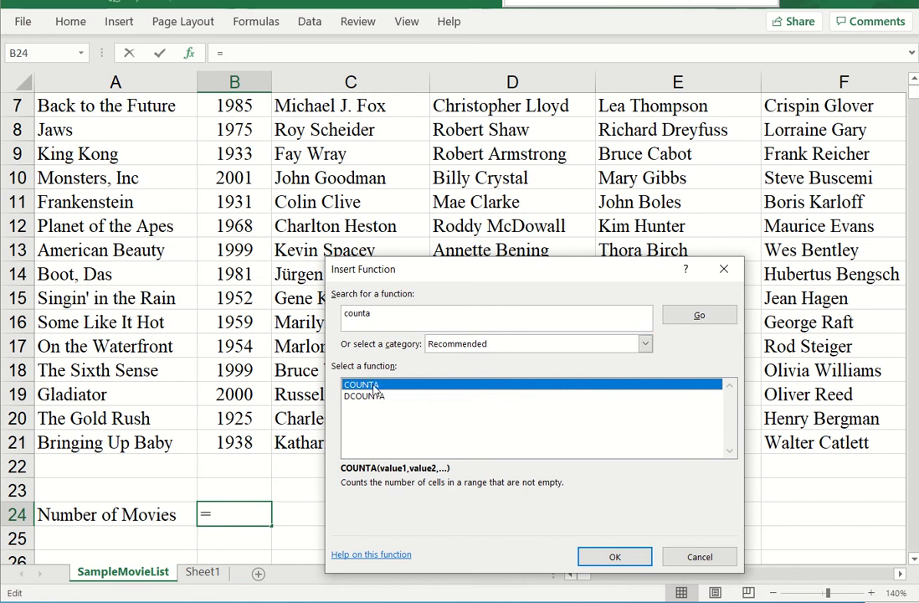
left_click(615, 557)
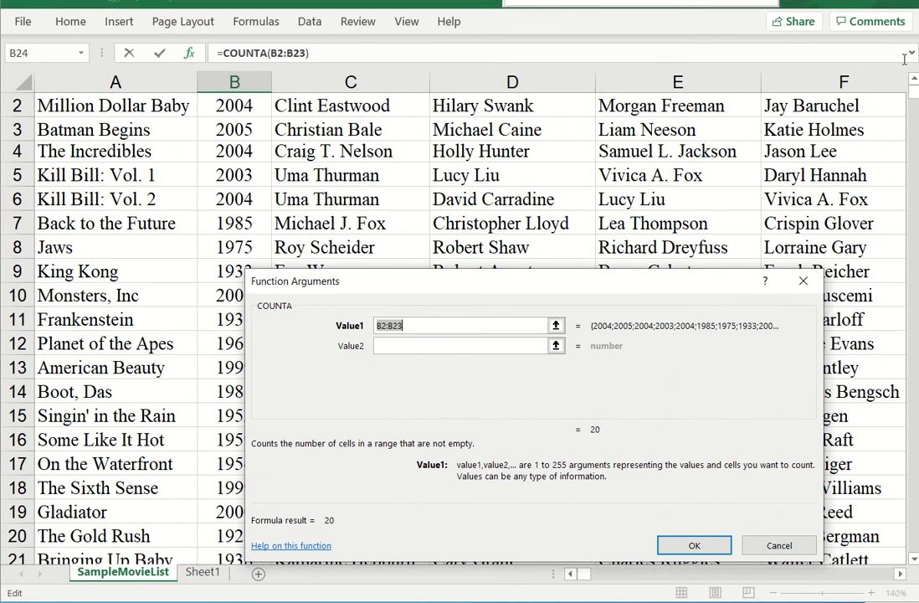
left_click(914, 82)
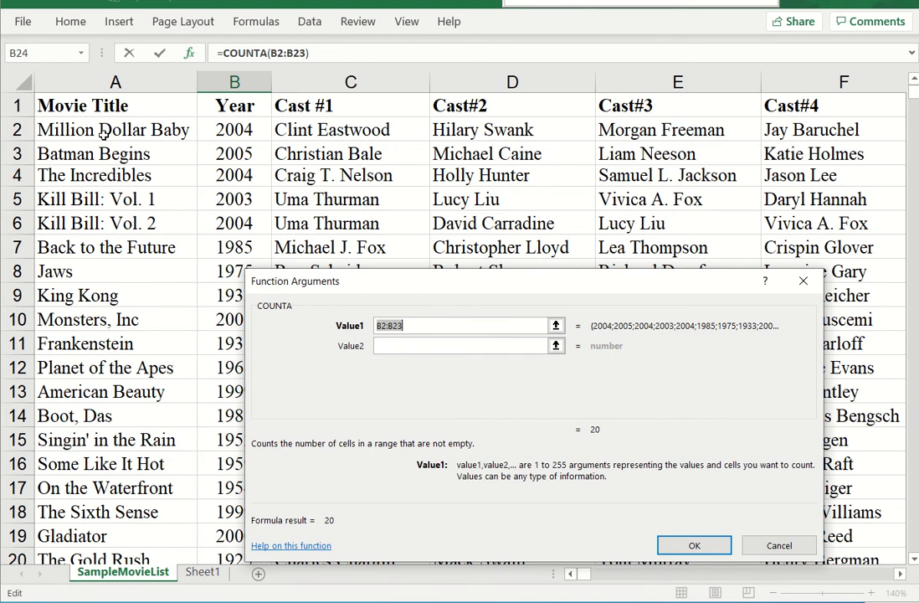
left_click_drag(103, 134, 84, 486)
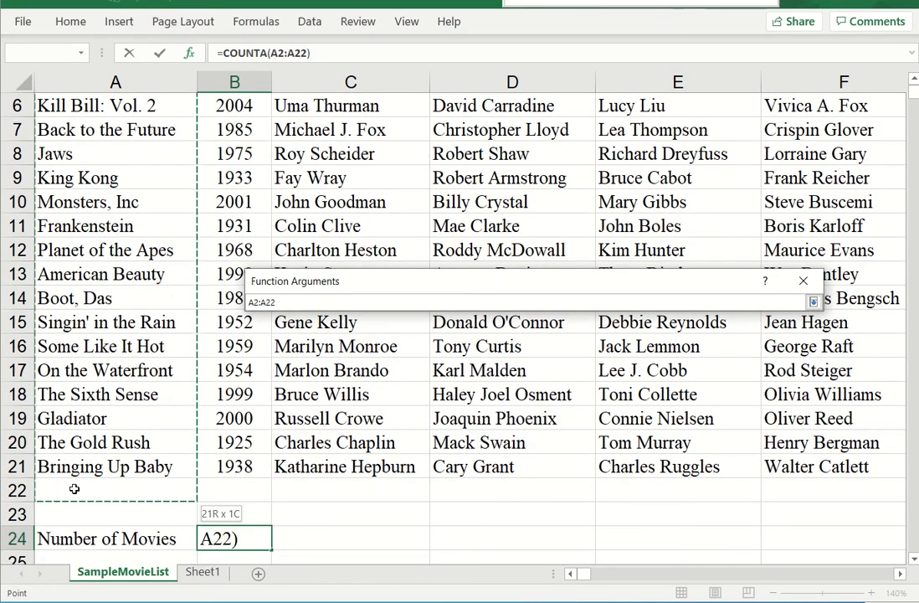
left_click_drag(74, 489, 74, 489)
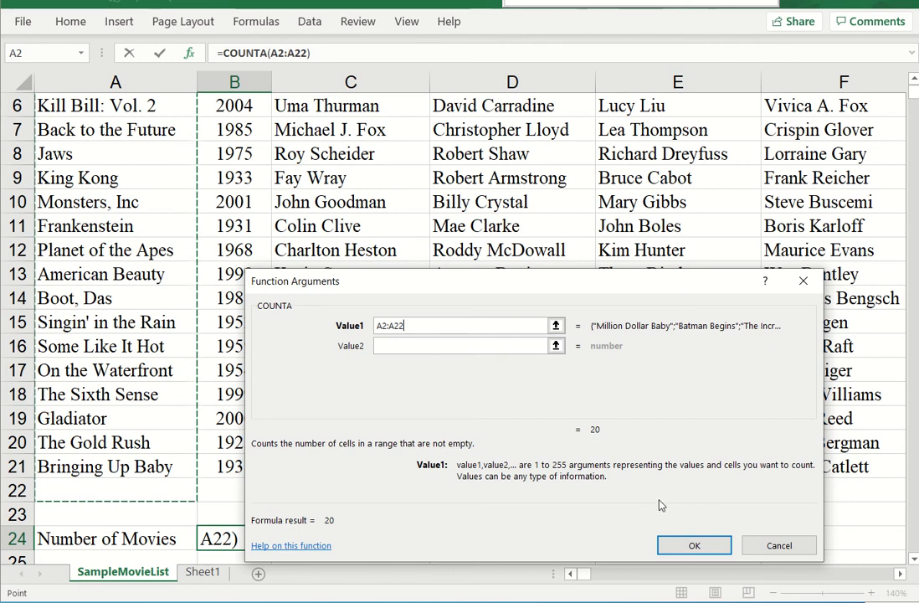
left_click(695, 545)
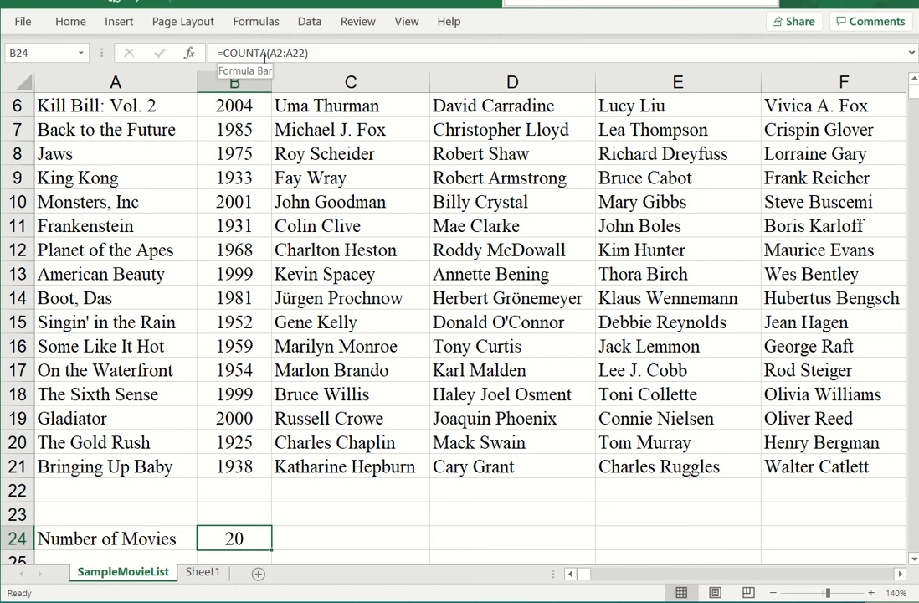
- Expand the collapsed ribbon so the Home commands stay permanently displayed
left_click(72, 21)
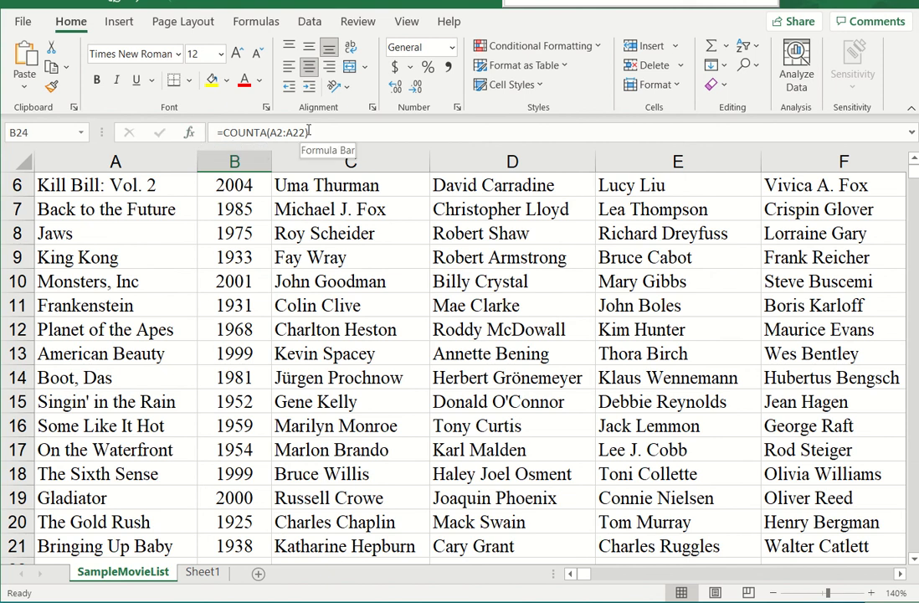
double_click(74, 25)
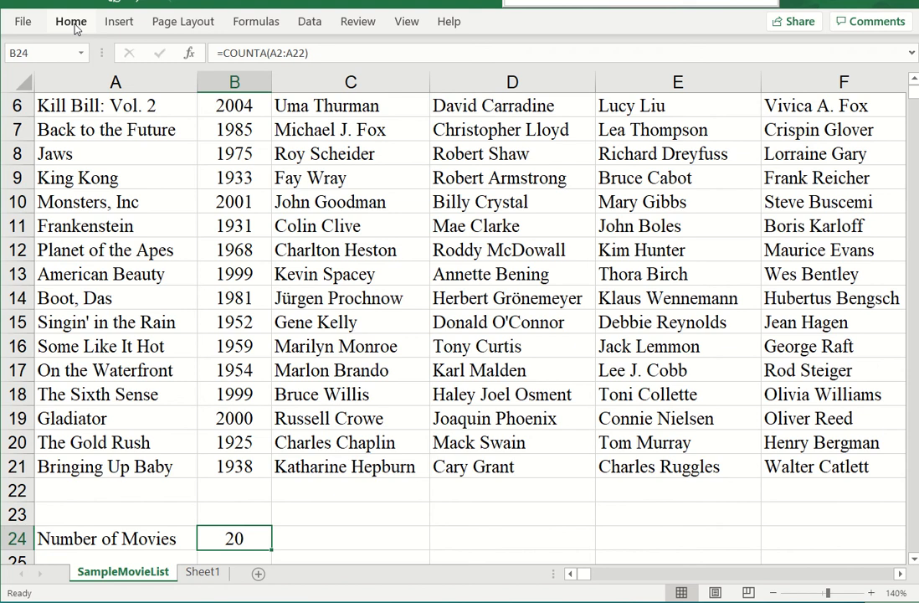
double_click(74, 25)
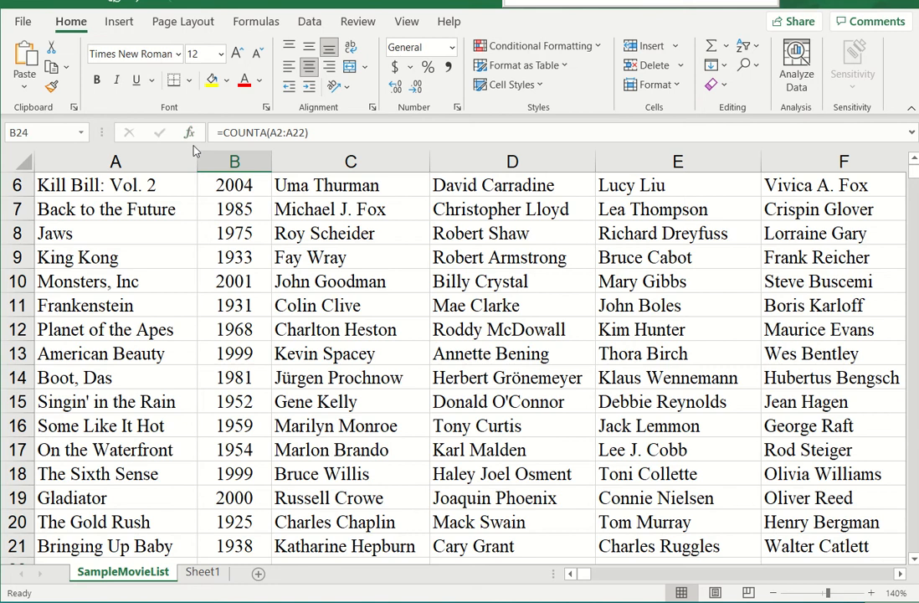
- Enter the label "Newest Movie" in cell A25, directly below the movie count label
left_click(240, 545)
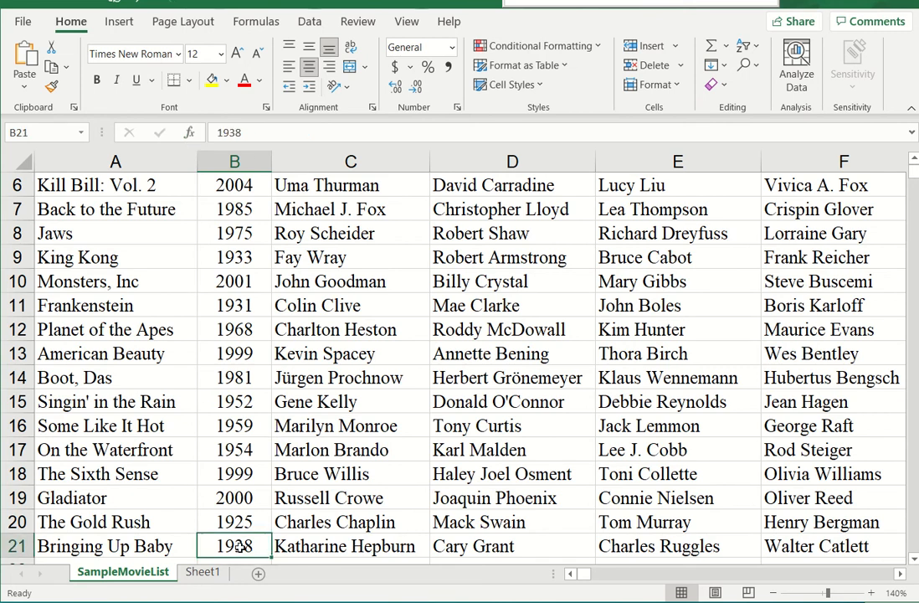
key("Down")
key("Down")
key("Down")
key("Down")
key("Down")
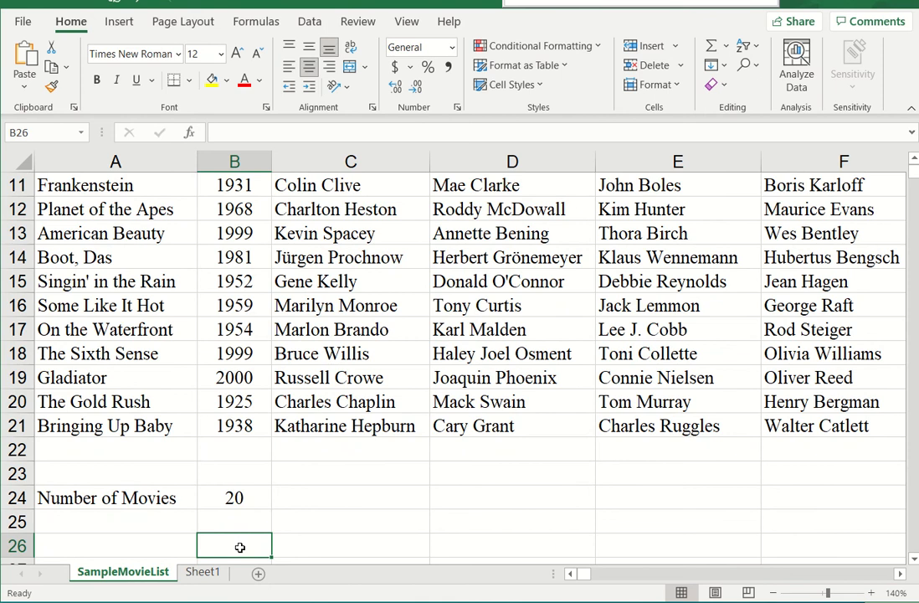
key("Up")
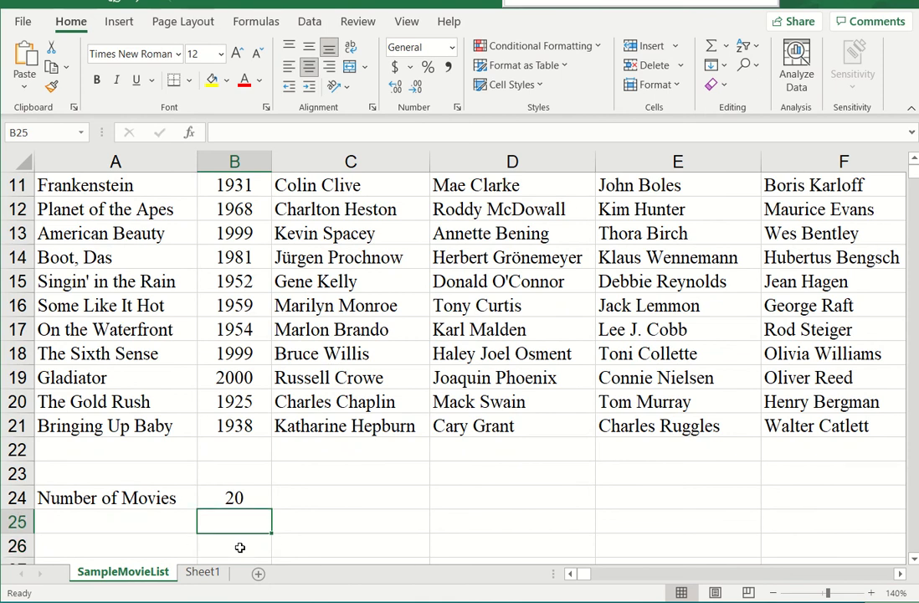
key("Left")
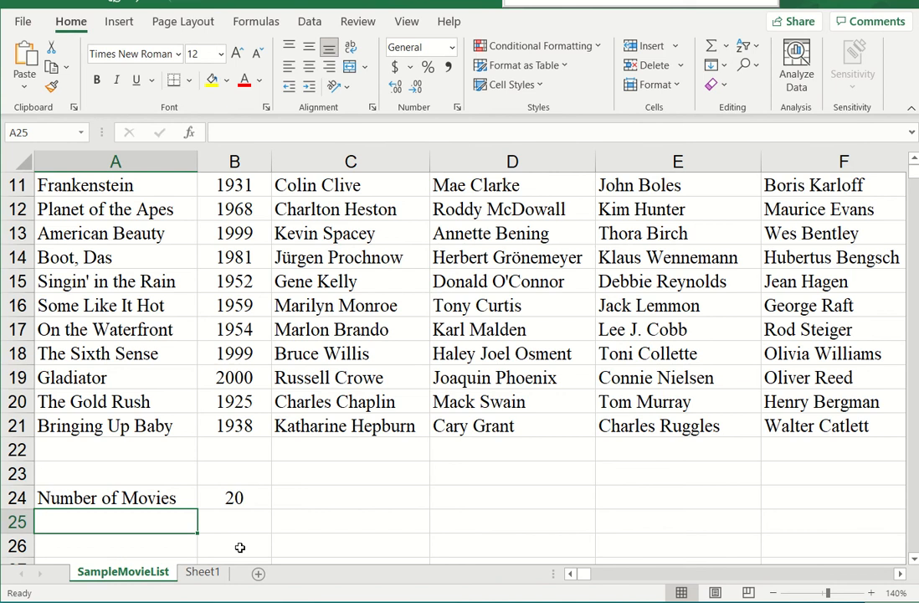
type("Newest Moi")
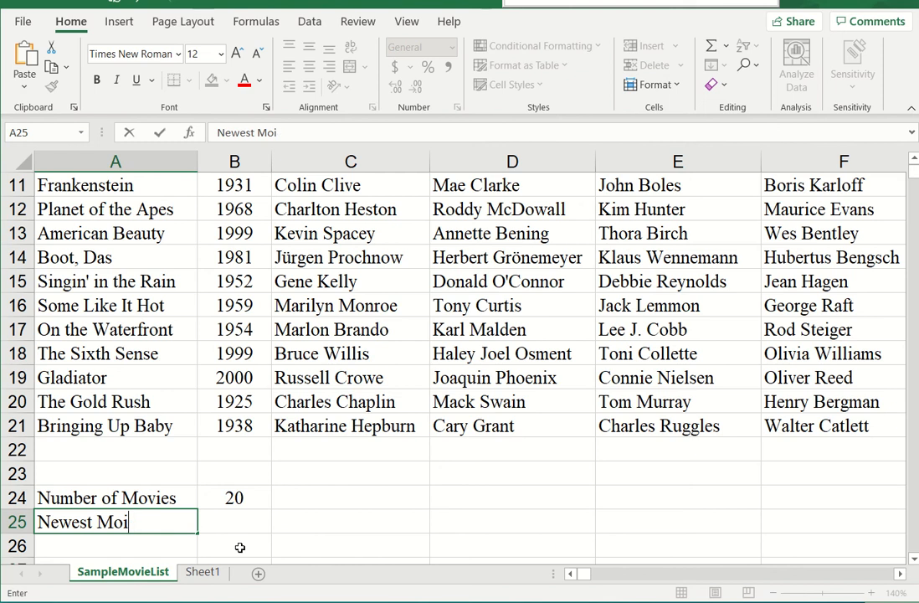
key("BackSpace")
type("vie")
left_click(233, 519)
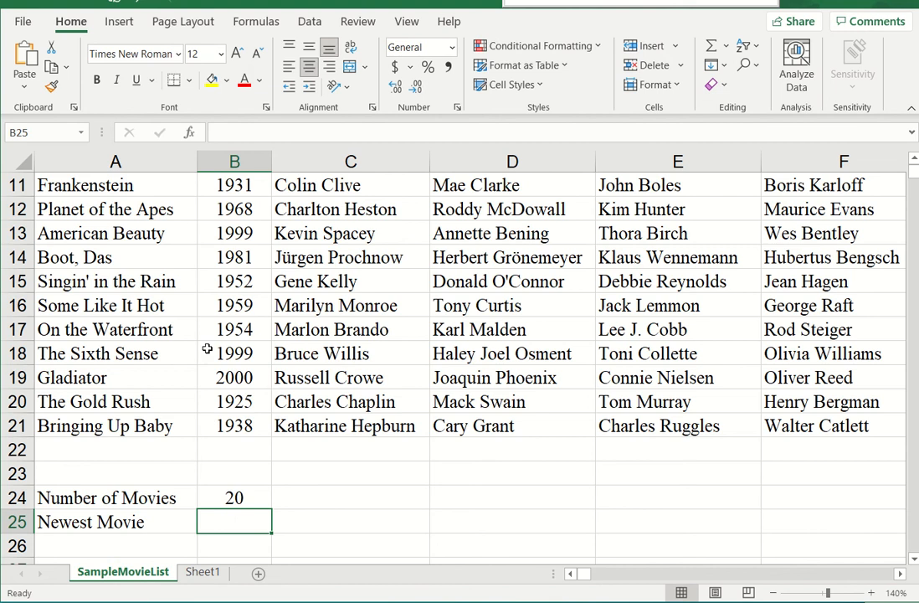
- Insert a MAX function in cell B25 that finds the newest year in the range B2:B22
left_click(189, 132)
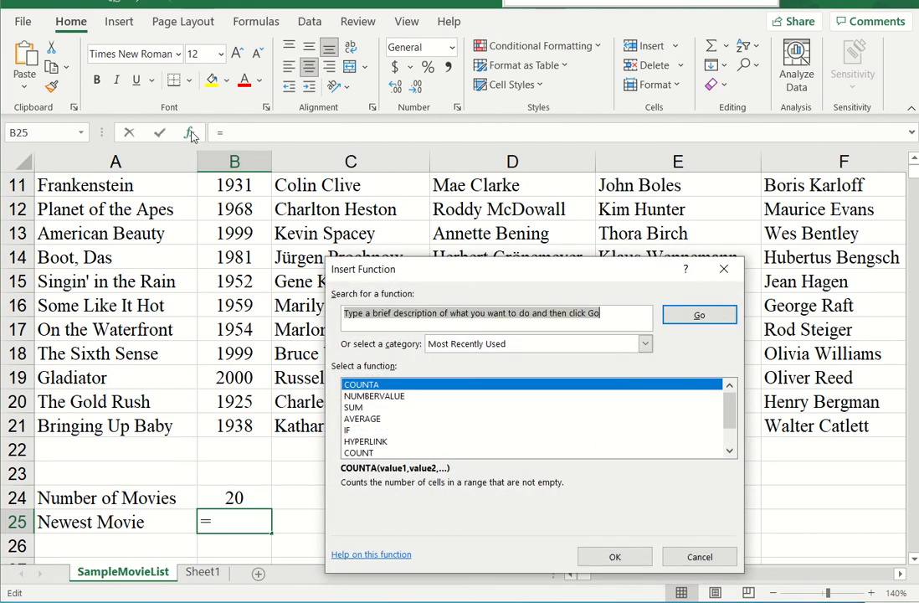
type("max")
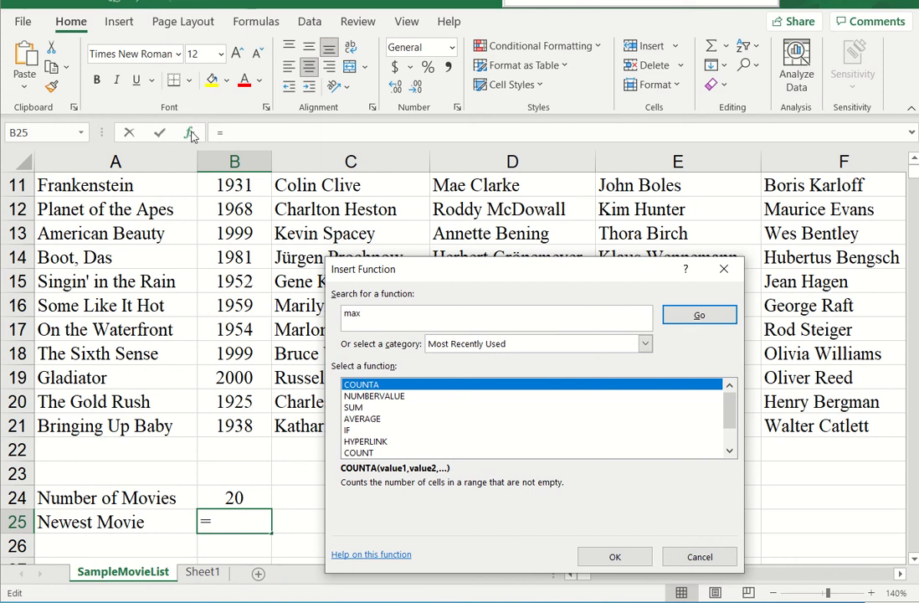
key("Return")
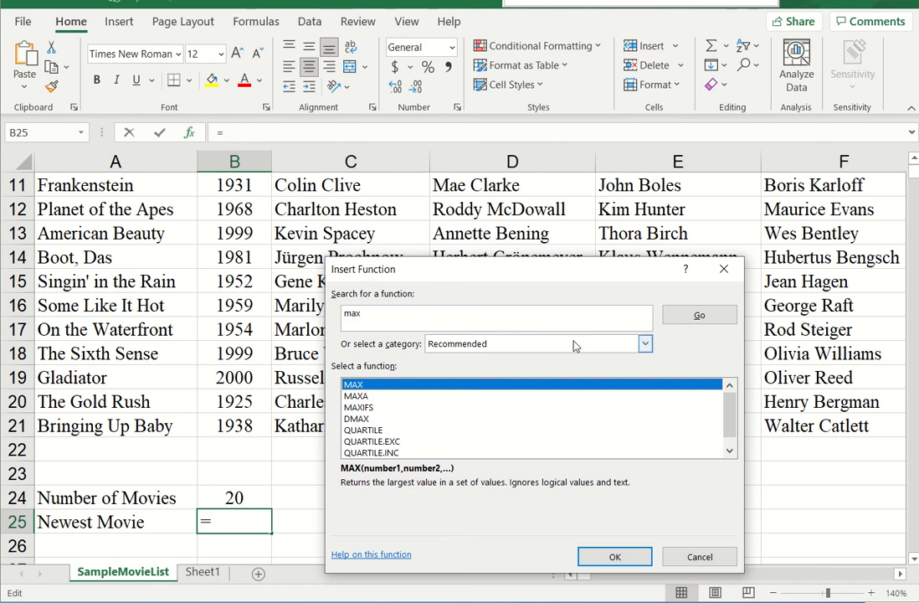
left_click(626, 559)
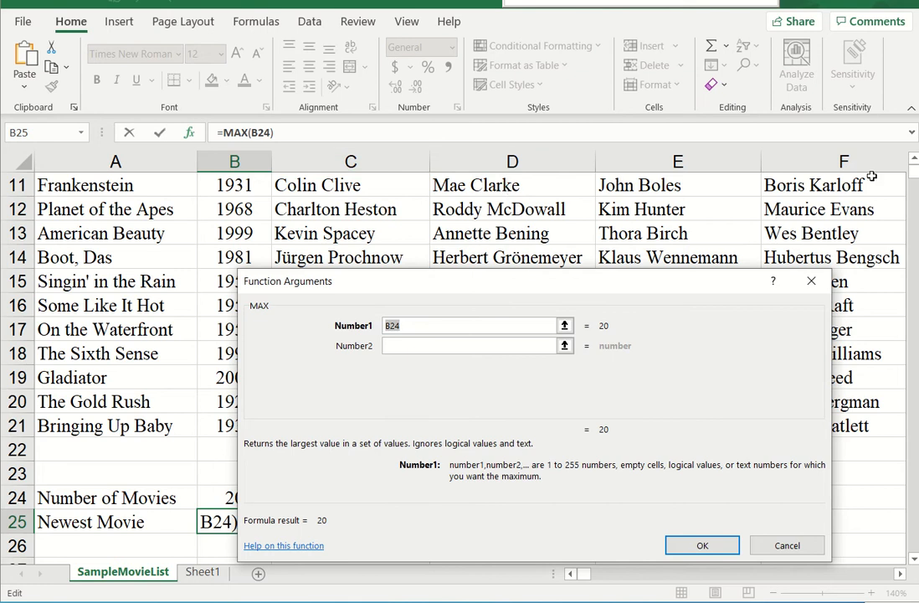
left_click(914, 162)
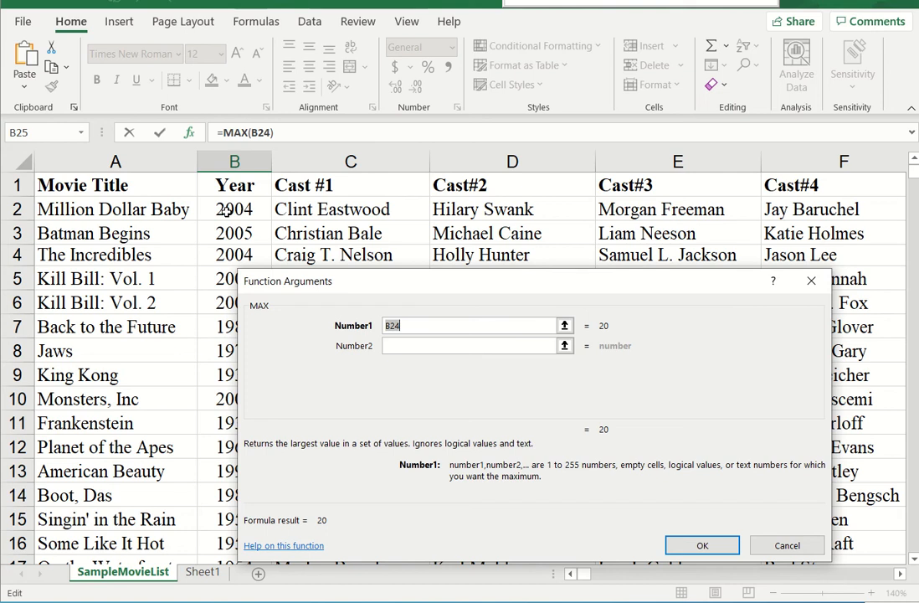
left_click_drag(239, 211, 237, 501)
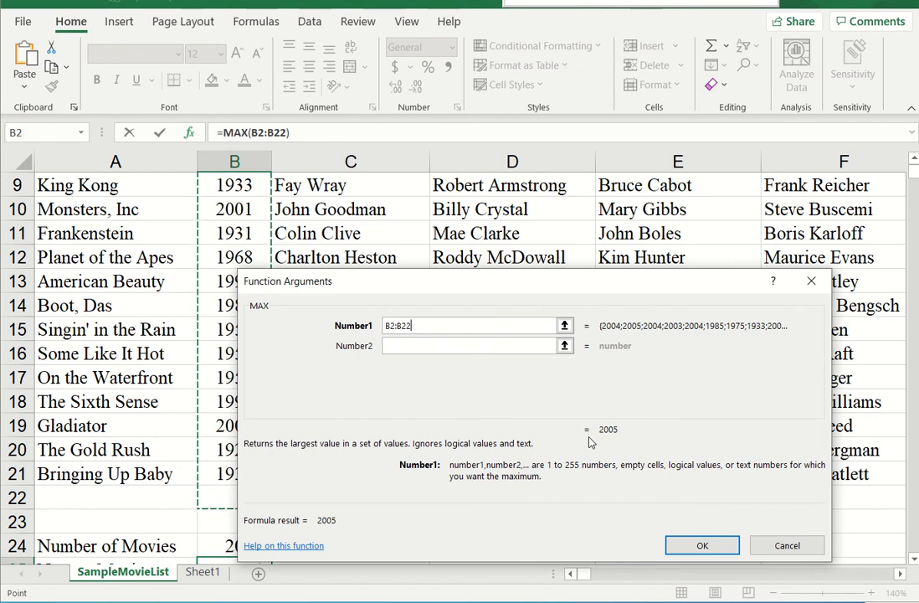
left_click(699, 545)
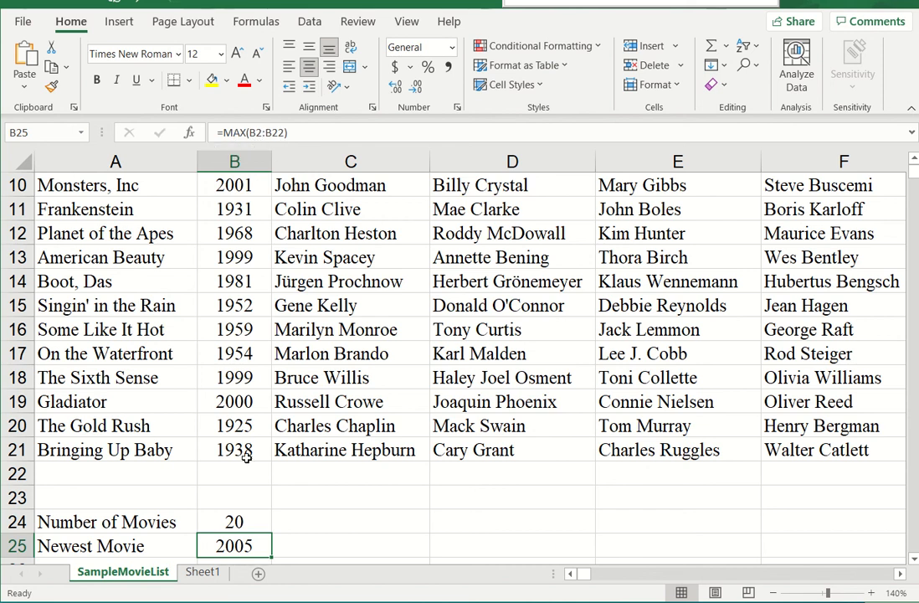
- Enter the label "Oldest Movie" in cell A26, directly below the newest movie label
left_click(283, 538)
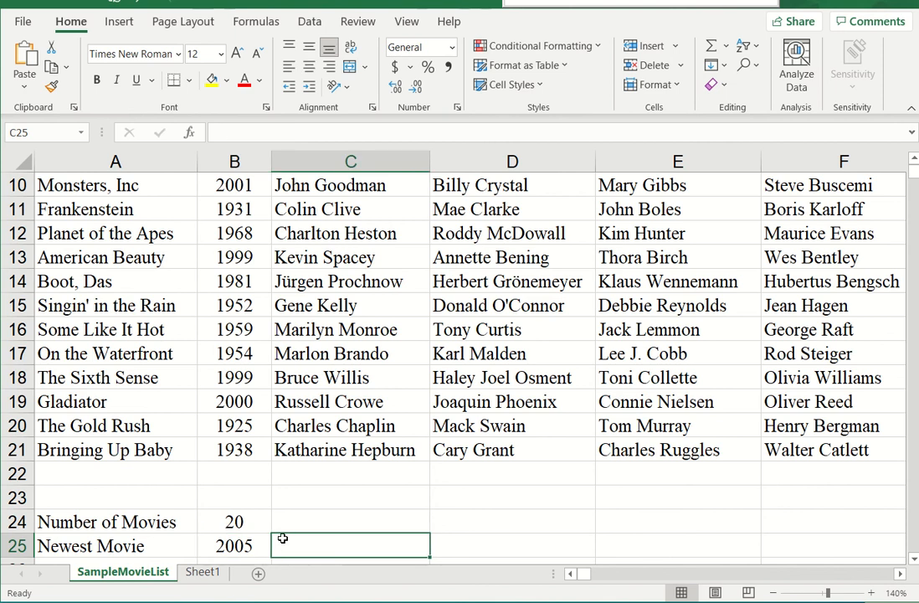
key("Down")
key("Left")
key("Left")
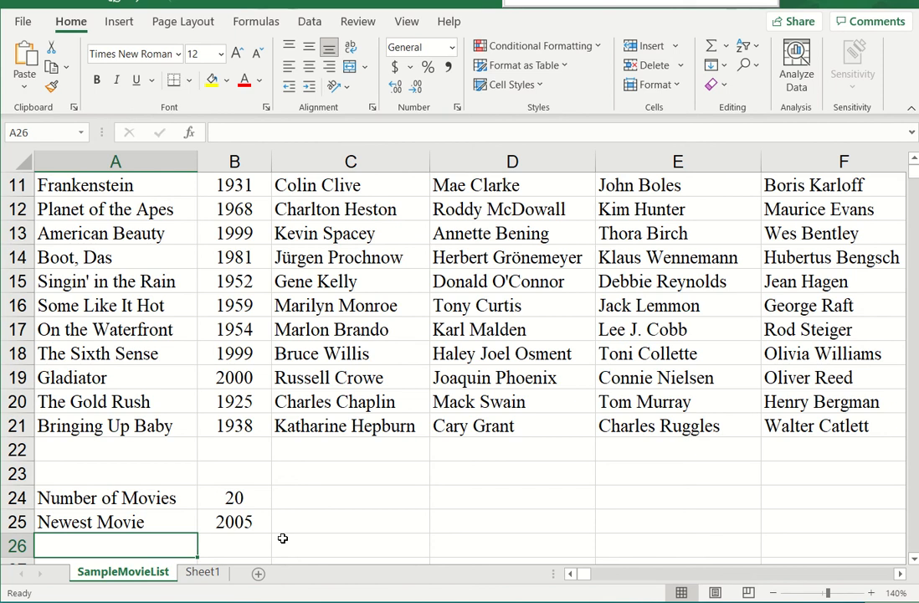
type("O")
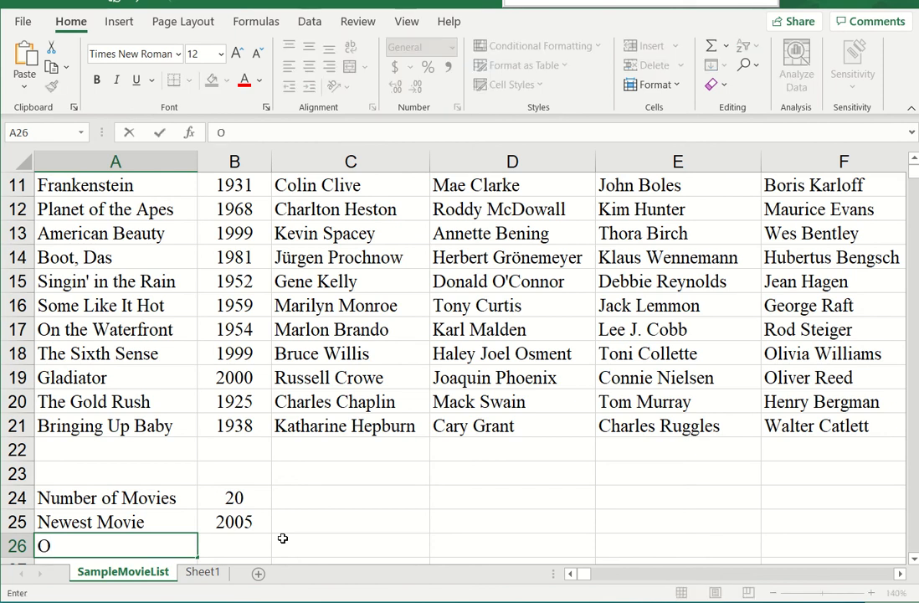
type("ldest Movie")
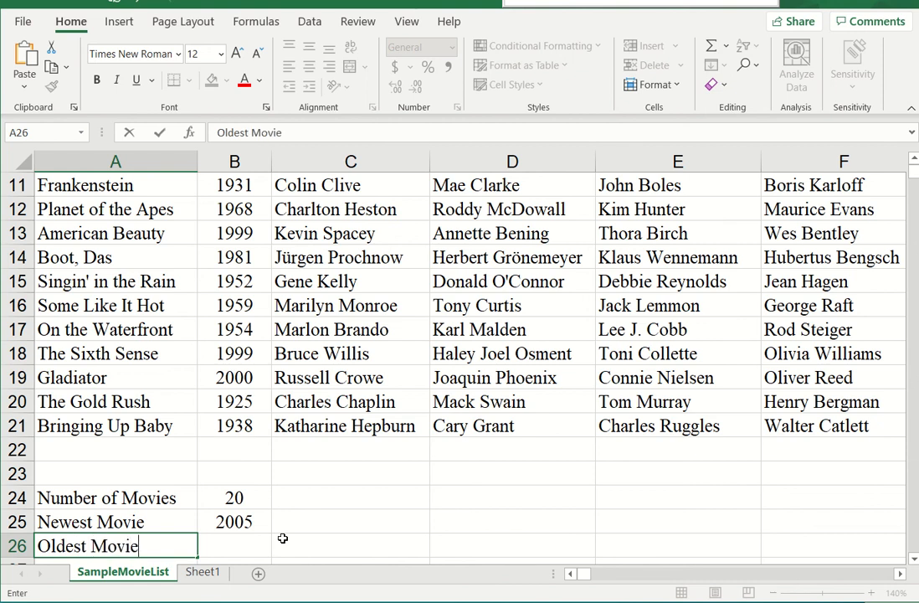
key("Tab")
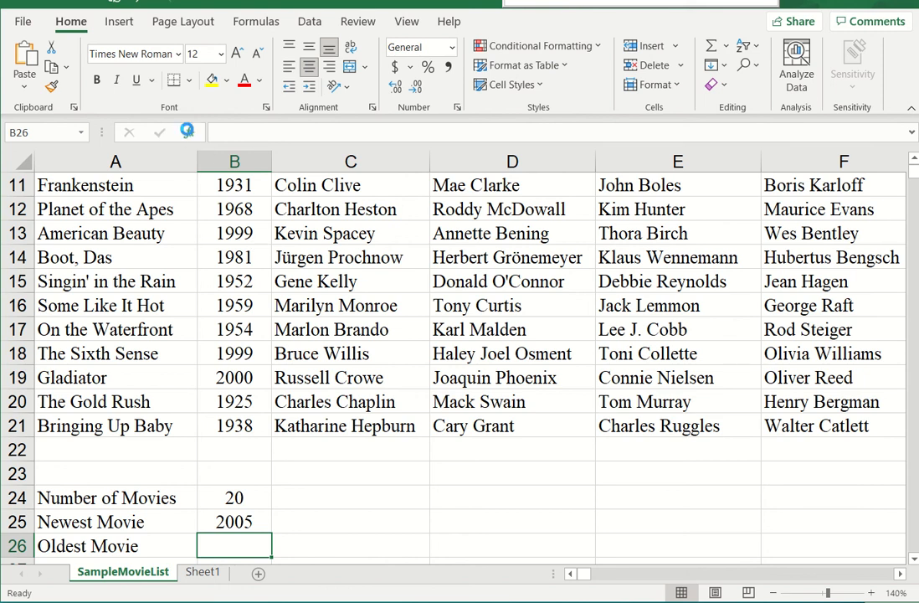
- Insert a MIN function in cell B26 that finds the oldest year in the range B2:B22
left_click(187, 132)
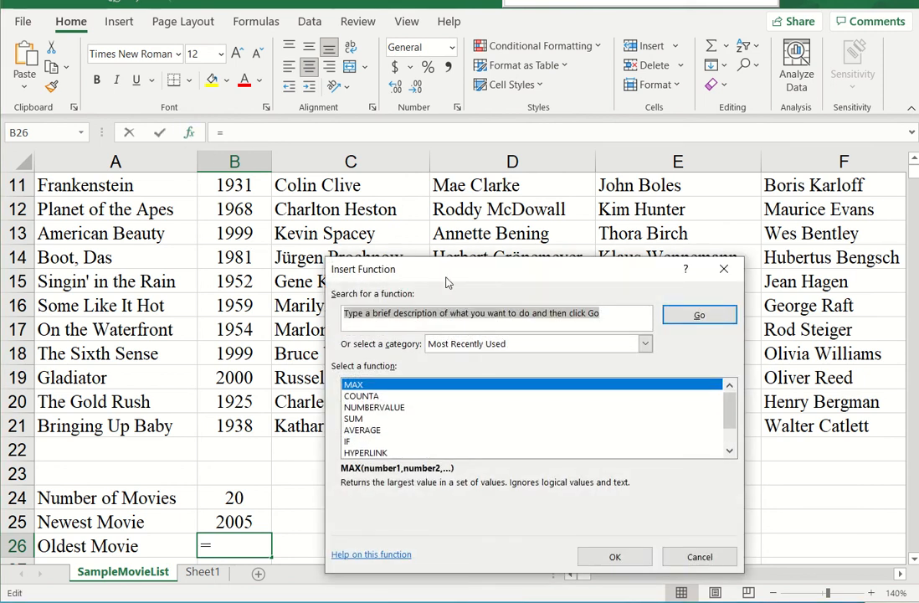
type("min")
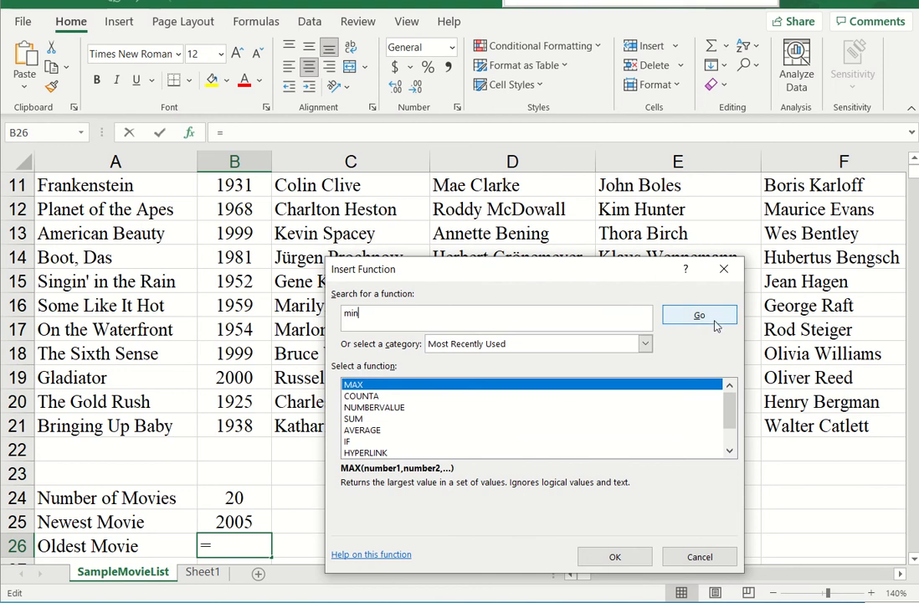
left_click(712, 319)
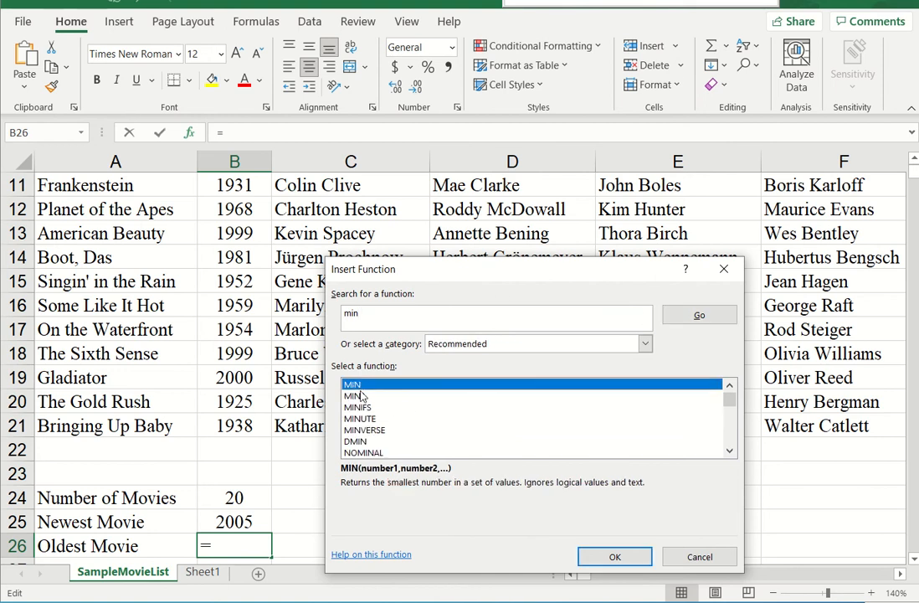
left_click(624, 562)
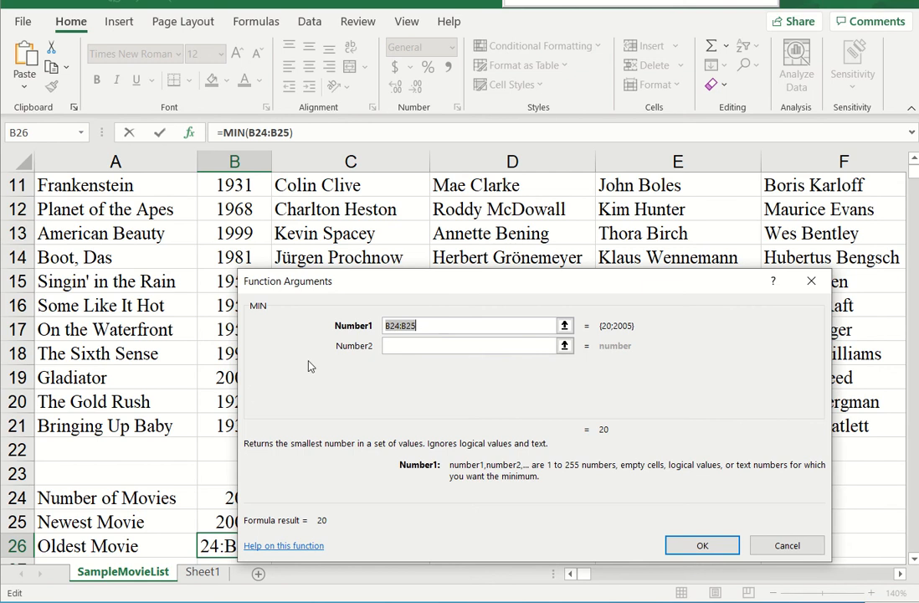
left_click(220, 450)
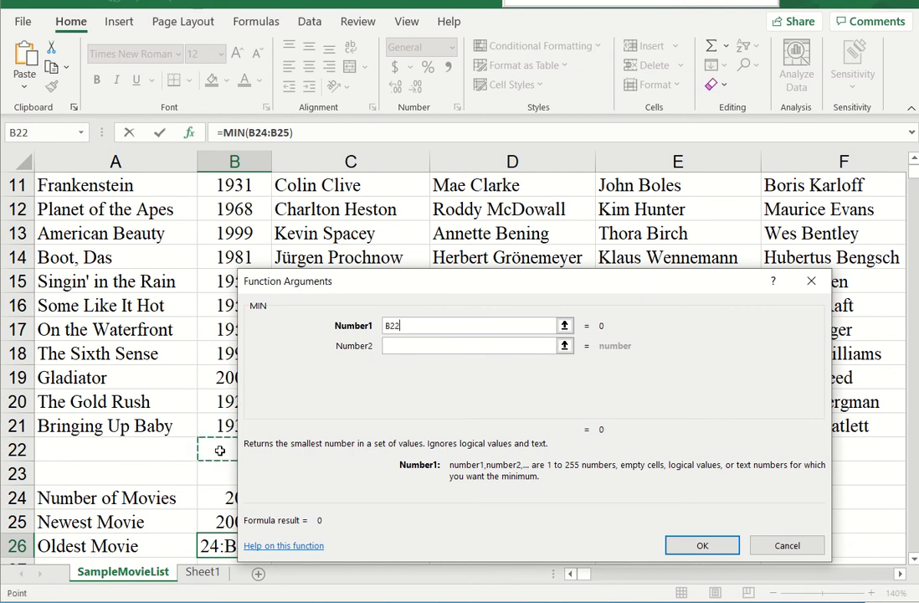
left_click_drag(218, 449, 233, 209)
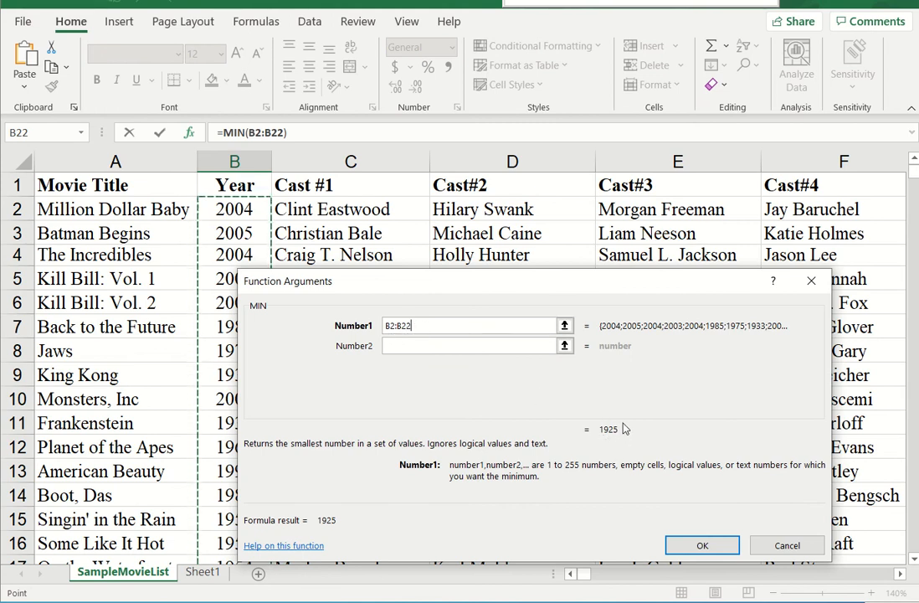
left_click(702, 545)
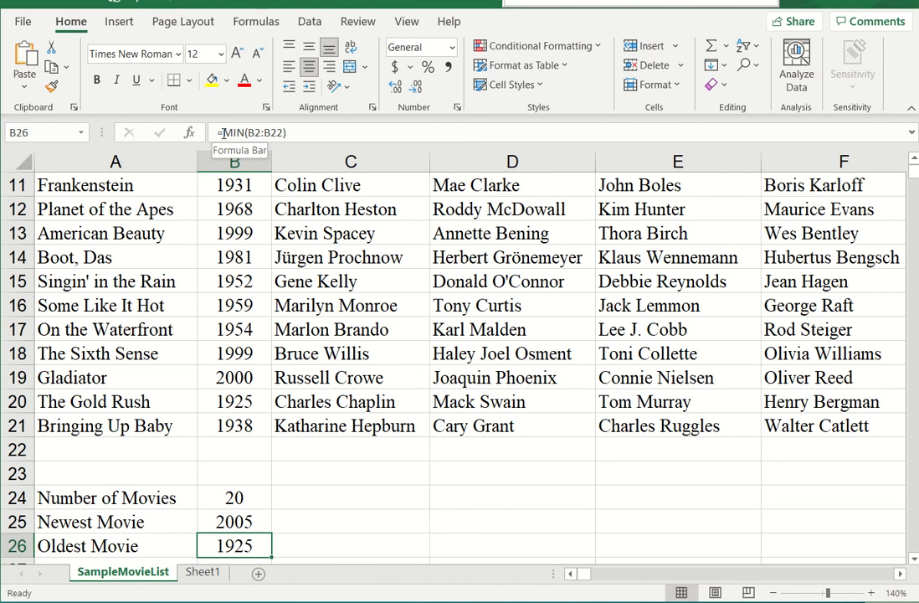
- Enter the label "Average Movie Year" in cell A27, directly below the oldest movie label
left_click(227, 402)
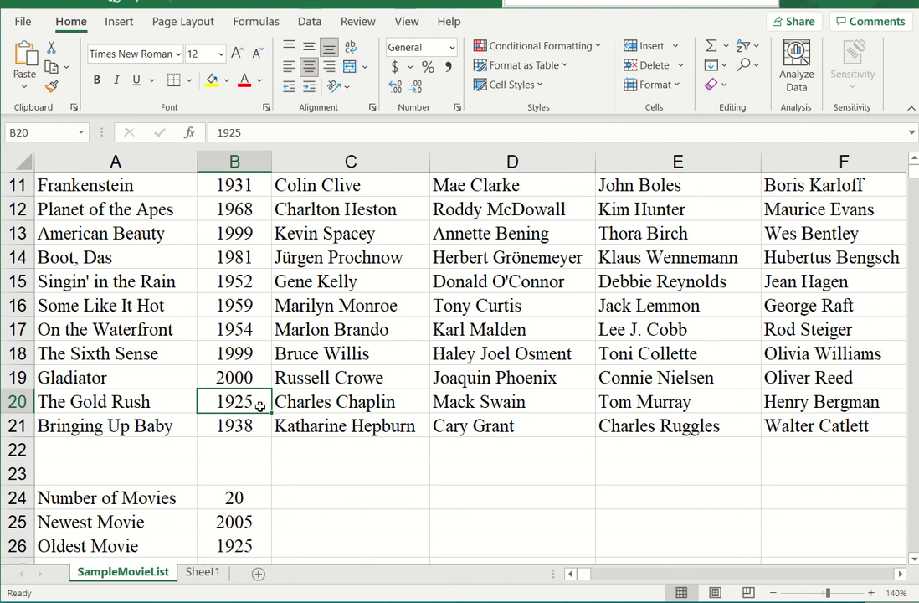
key("Down")
key("Down")
key("Down")
key("Down")
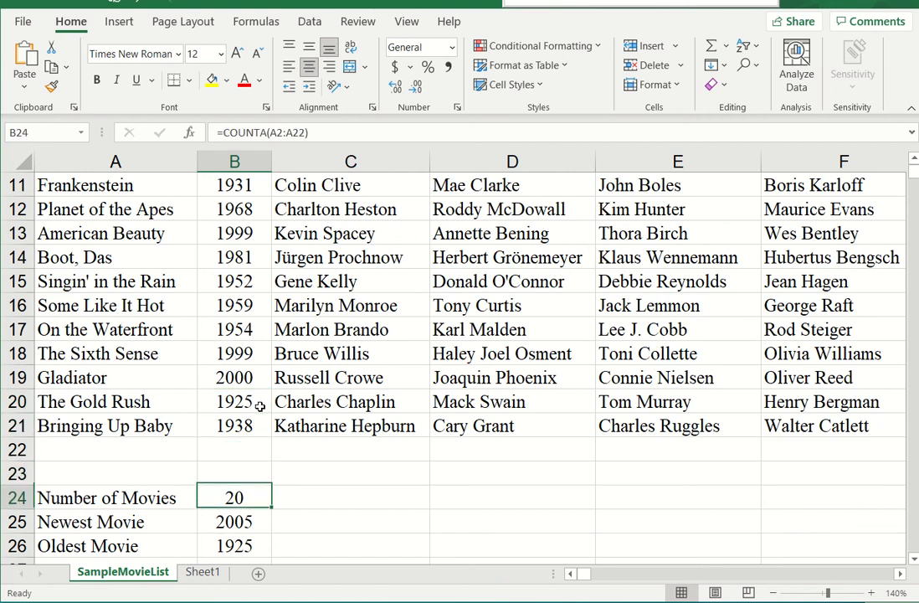
key("Down")
key("Down")
key("Down")
key("Left")
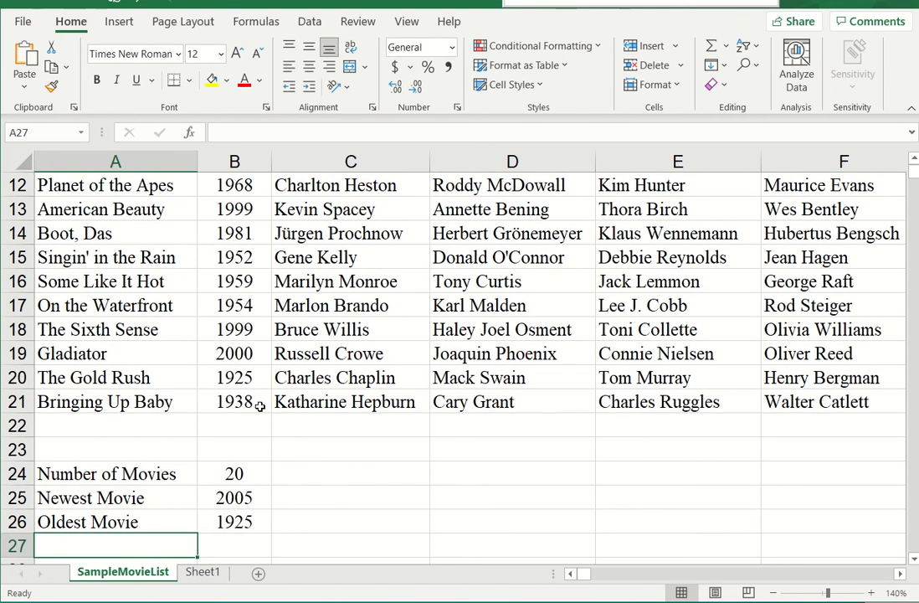
type("Average ")
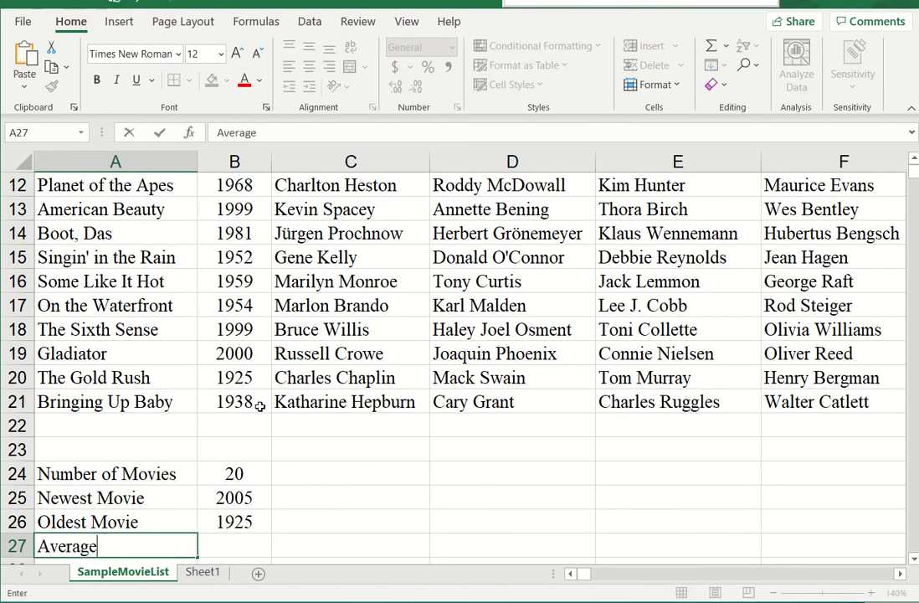
type("A")
key("BackSpace")
type("Moiv")
key("BackSpace")
key("BackSpace")
type("vie Year")
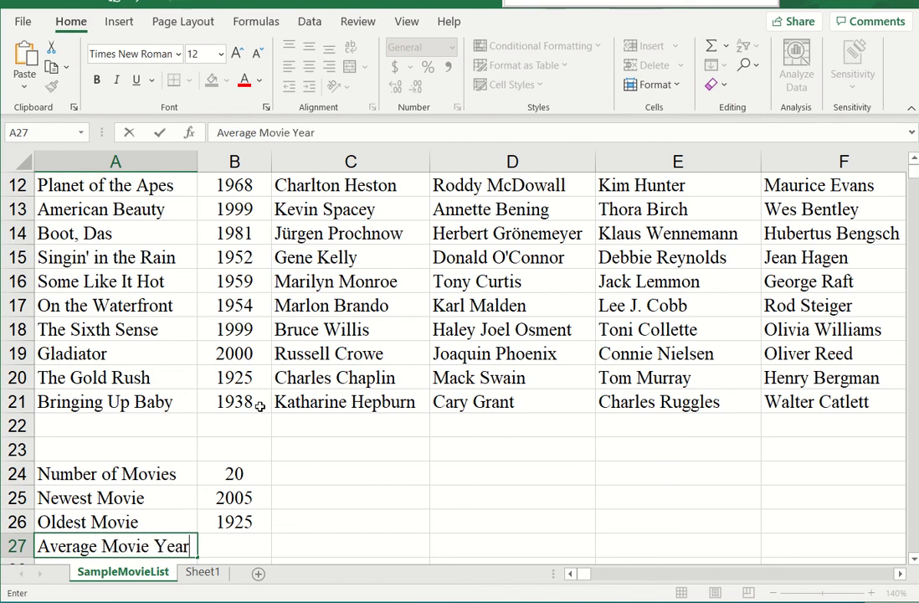
key("Return")
key("Up")
key("Right")
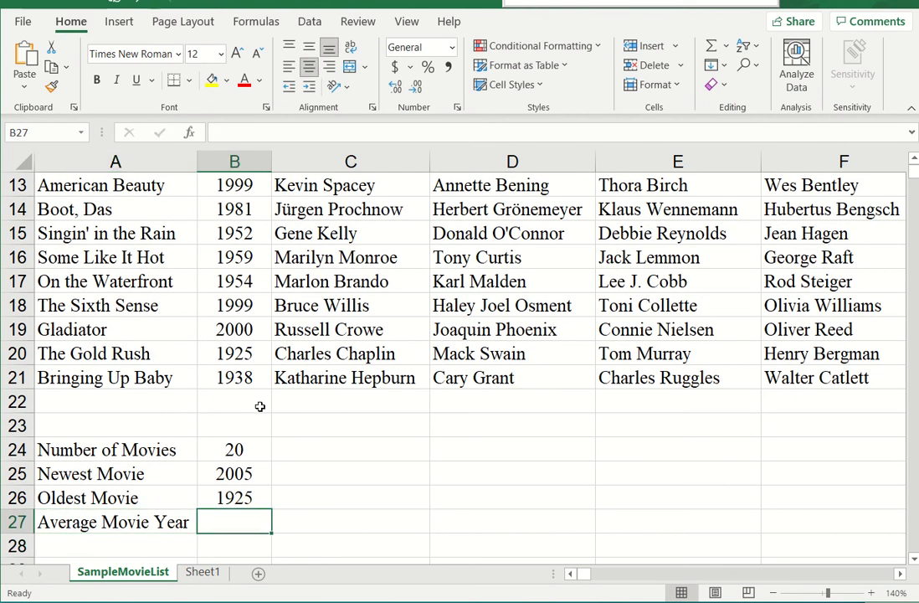
- Enter the label "Median Movie Year" in cell A28, directly below the average year label
key("Down")
key("Left")
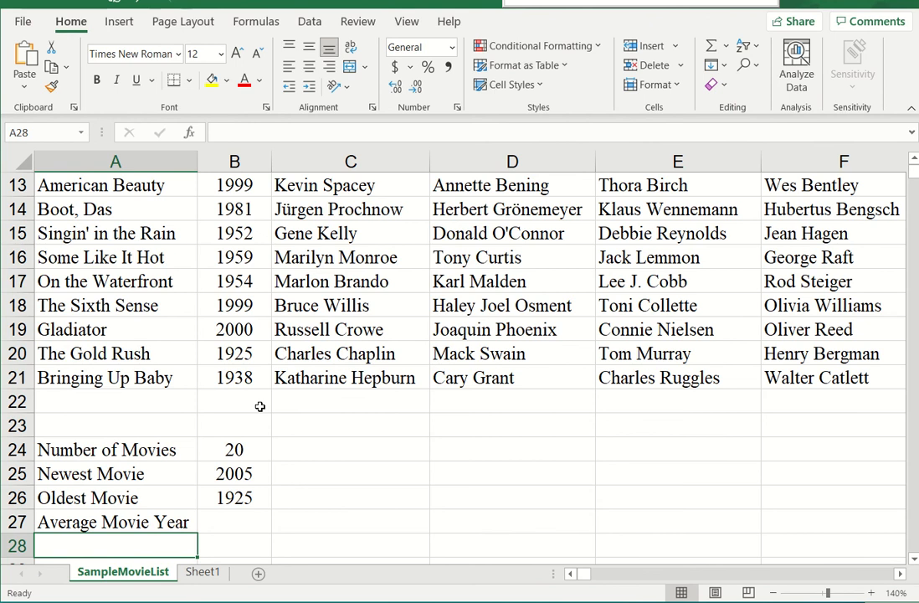
type("Median Mo")
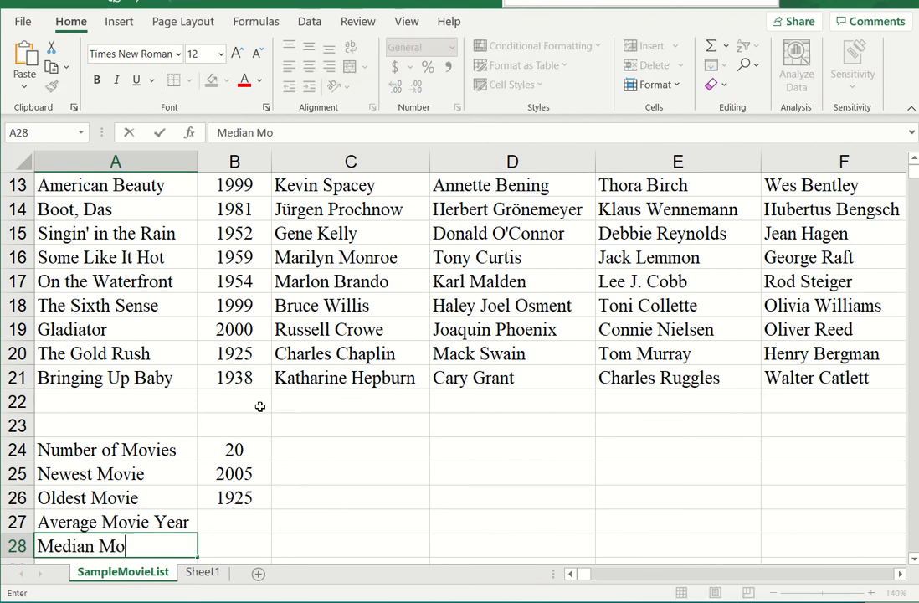
type("vie Year")
key("Tab")
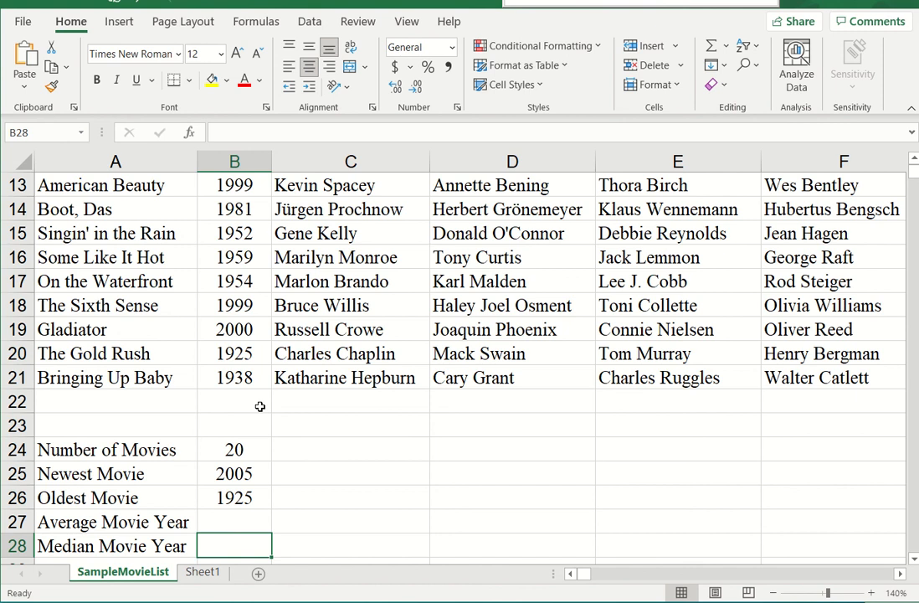
- Insert an AVERAGE function in cell B27 that averages the movie years in B2:B22
key("Up")
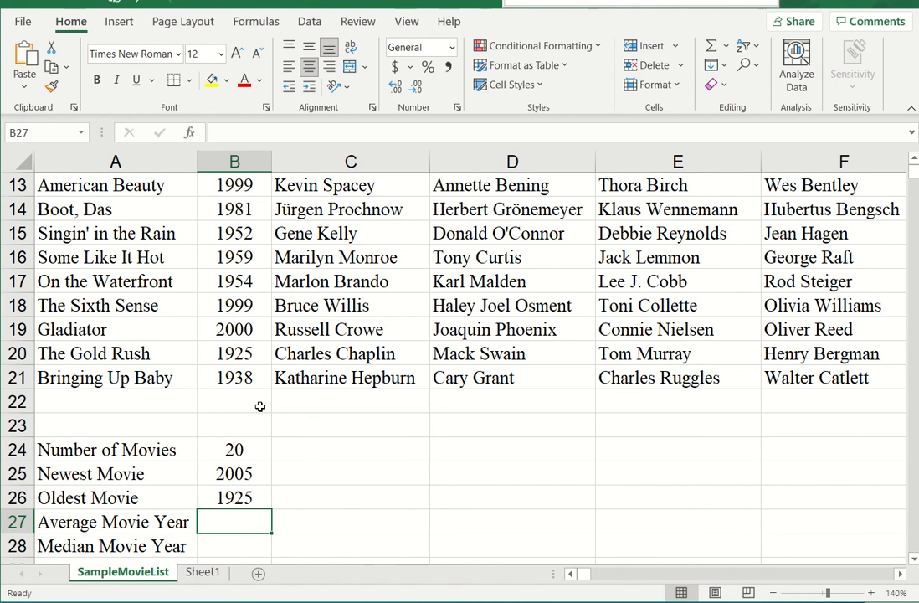
left_click(191, 139)
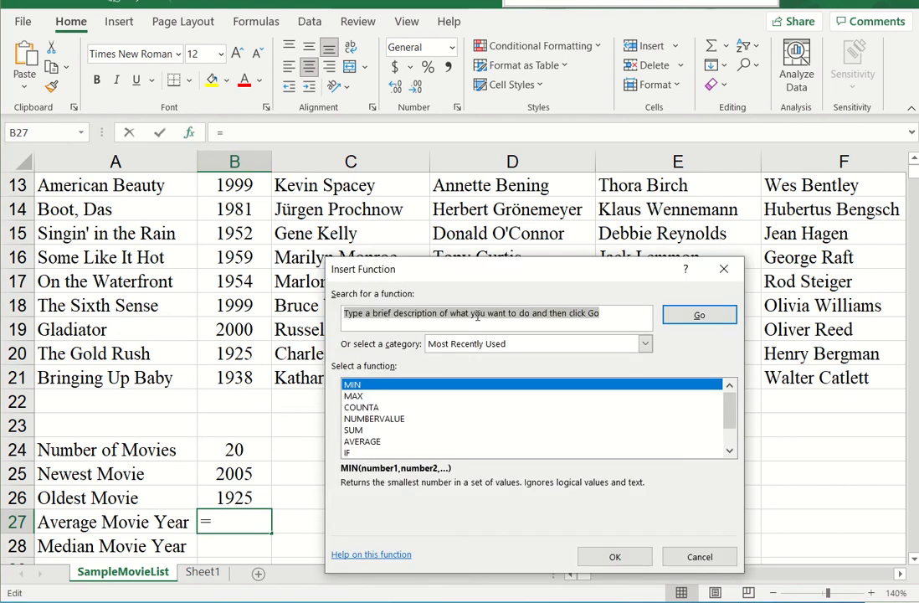
type("average")
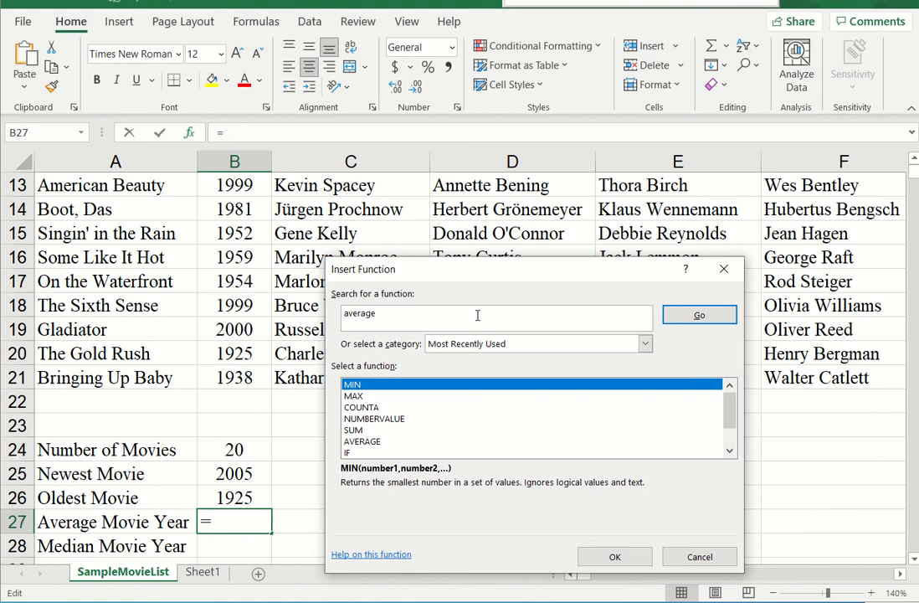
left_click(699, 315)
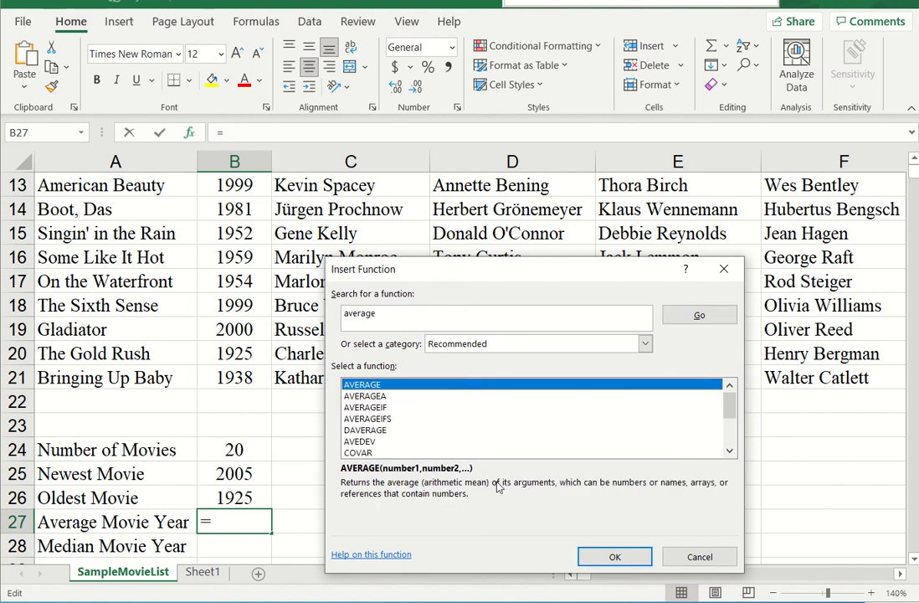
left_click(613, 555)
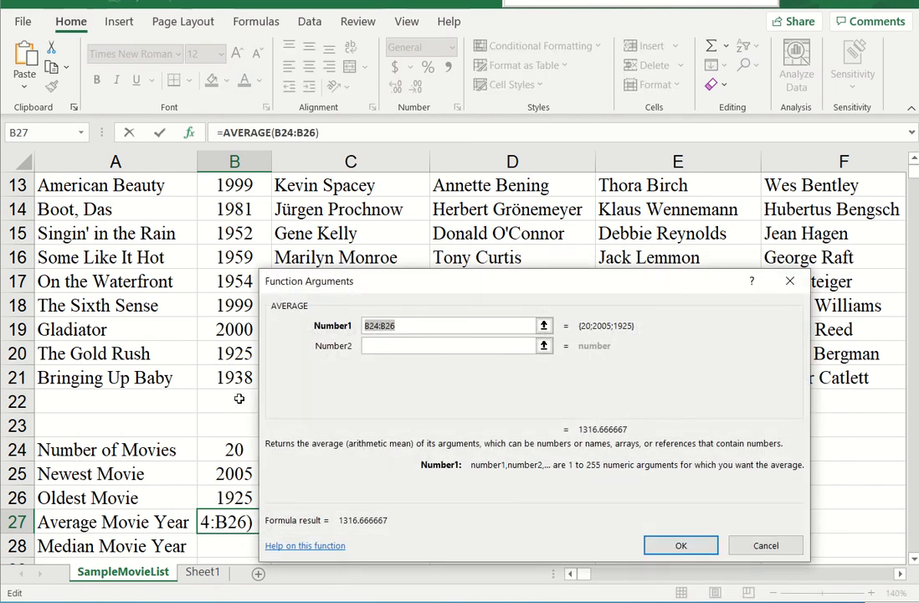
left_click_drag(239, 398, 234, 209)
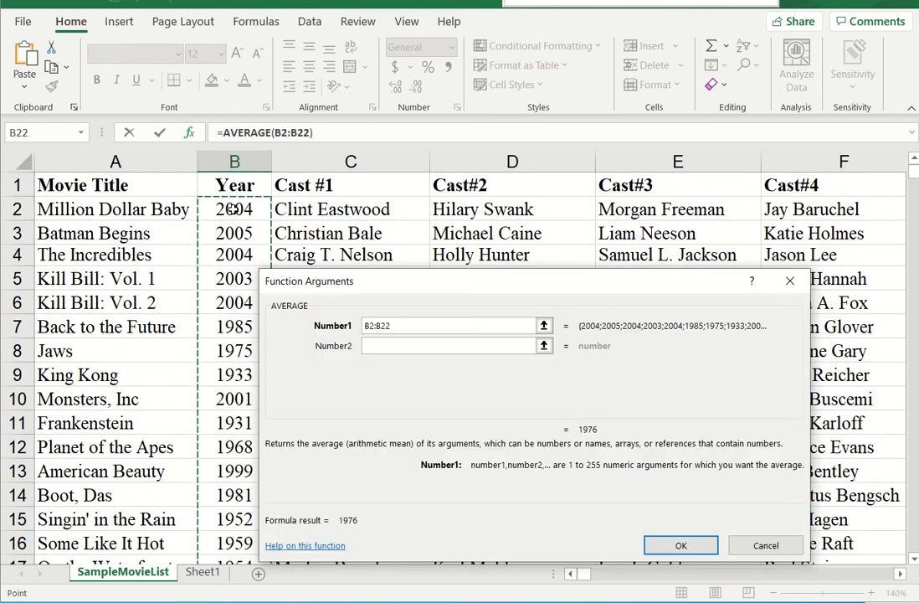
left_click(688, 549)
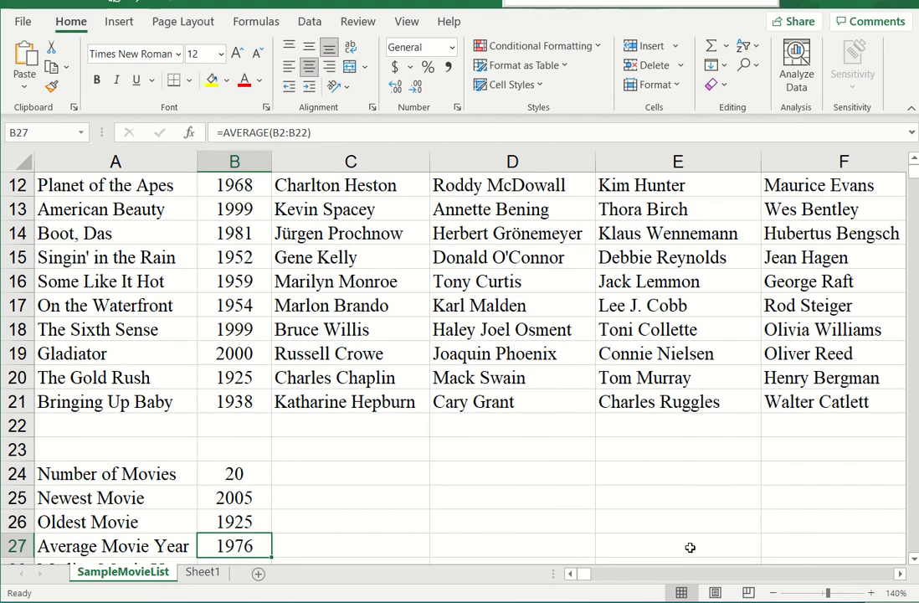
- Insert a MEDIAN function in cell B28 that finds the median movie year in the range B2:B22
key("Down")
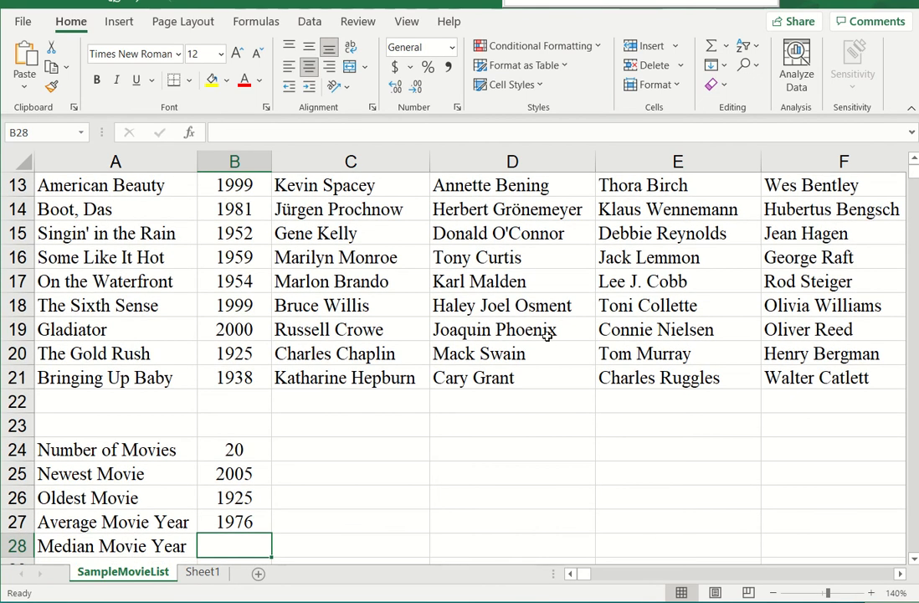
left_click(191, 134)
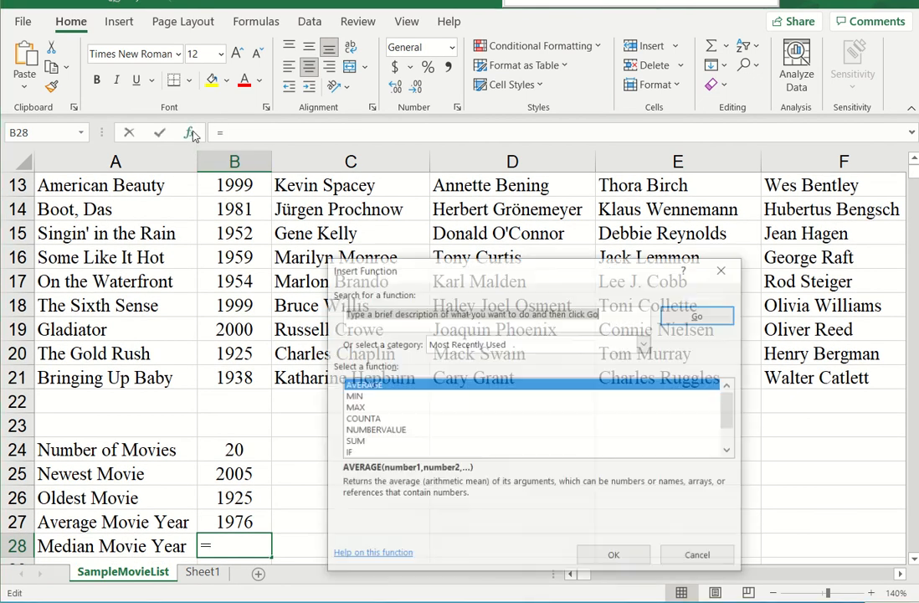
type("medi")
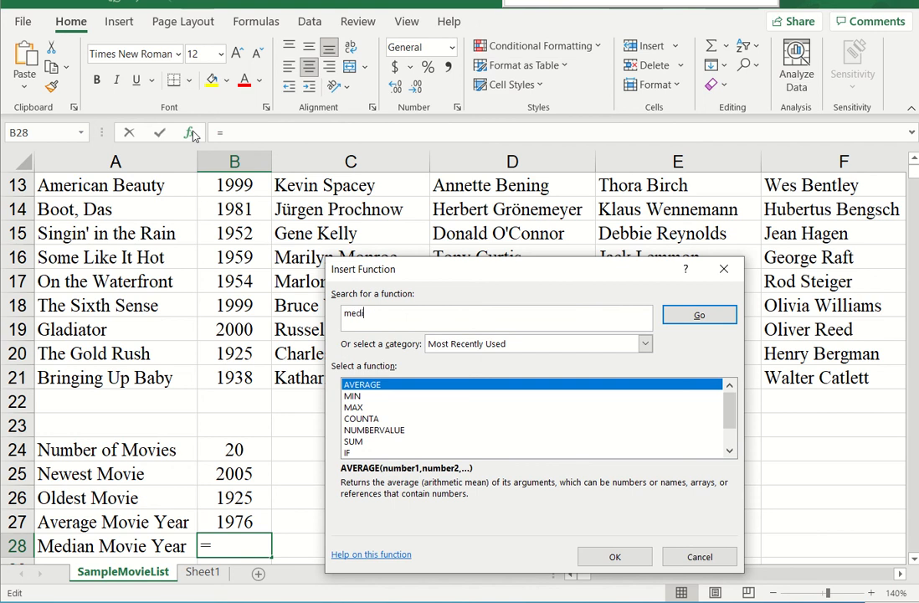
type("an")
left_click(698, 315)
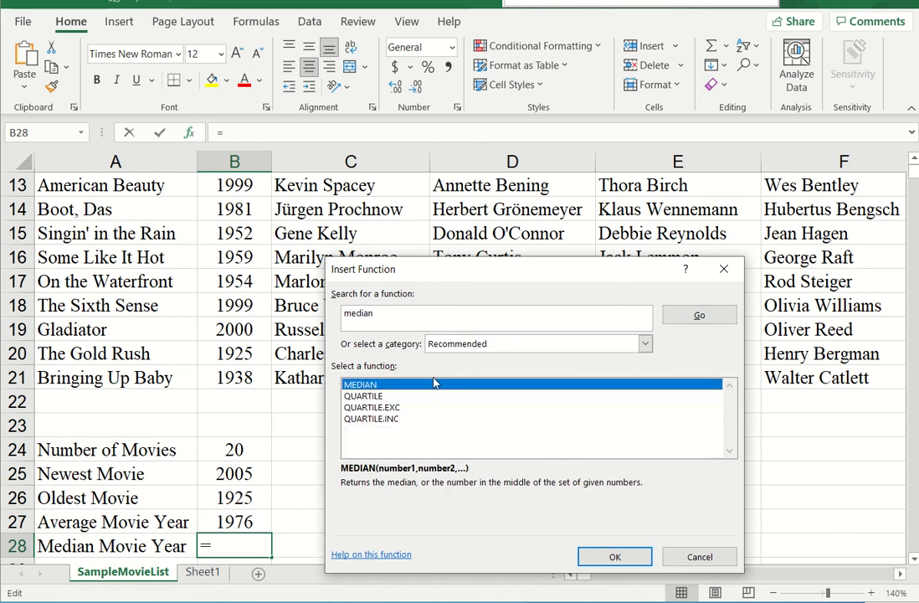
left_click(616, 557)
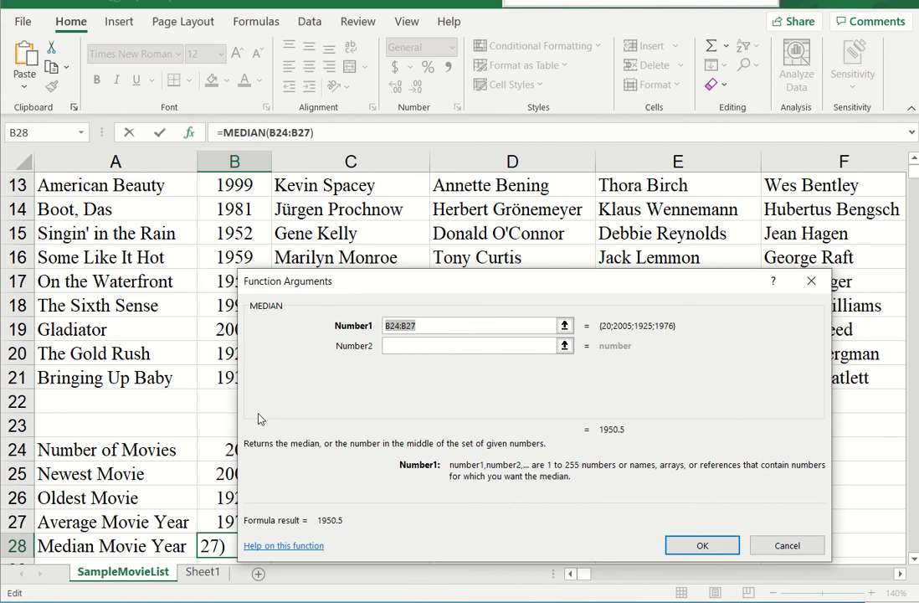
left_click_drag(220, 399, 233, 209)
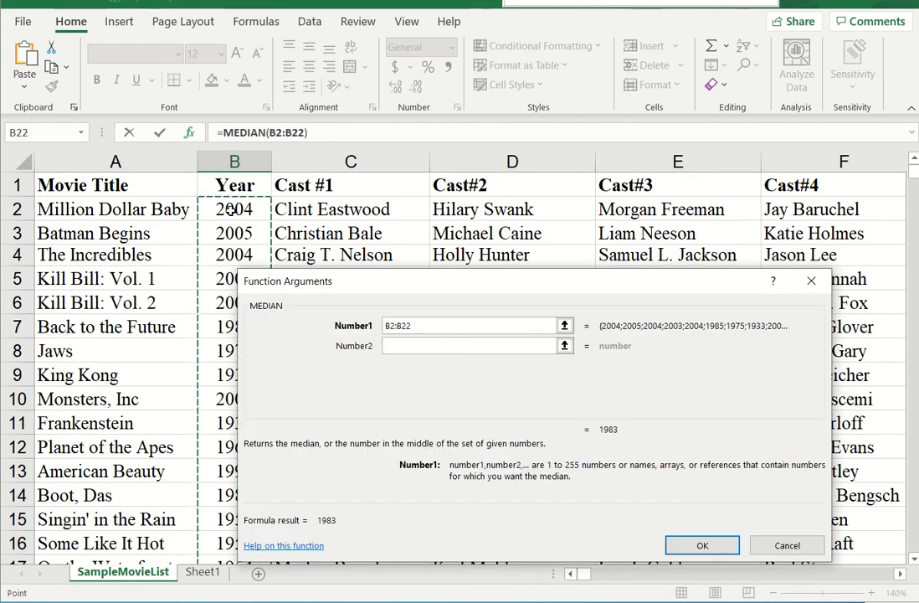
left_click(694, 545)
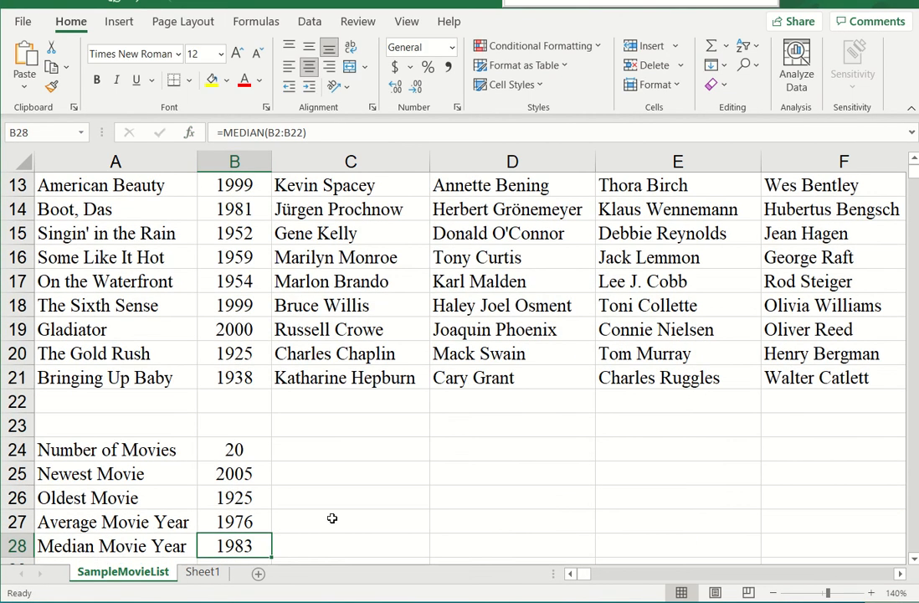
- Examine the average and median year results, then look over the movie list's remaining columns through column H
left_click(264, 525)
left_click(262, 541)
left_click(174, 423)
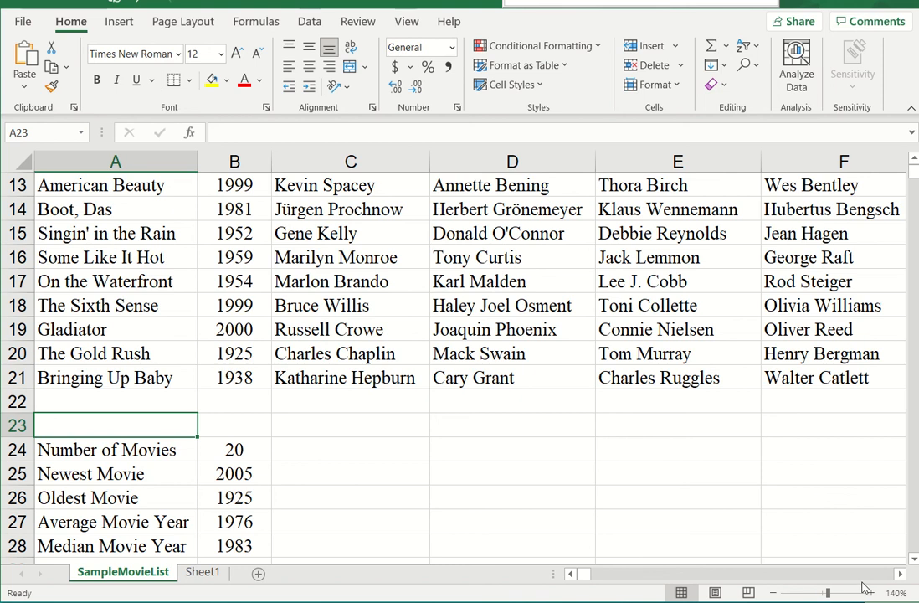
left_click(899, 574)
left_click(900, 575)
left_click(900, 574)
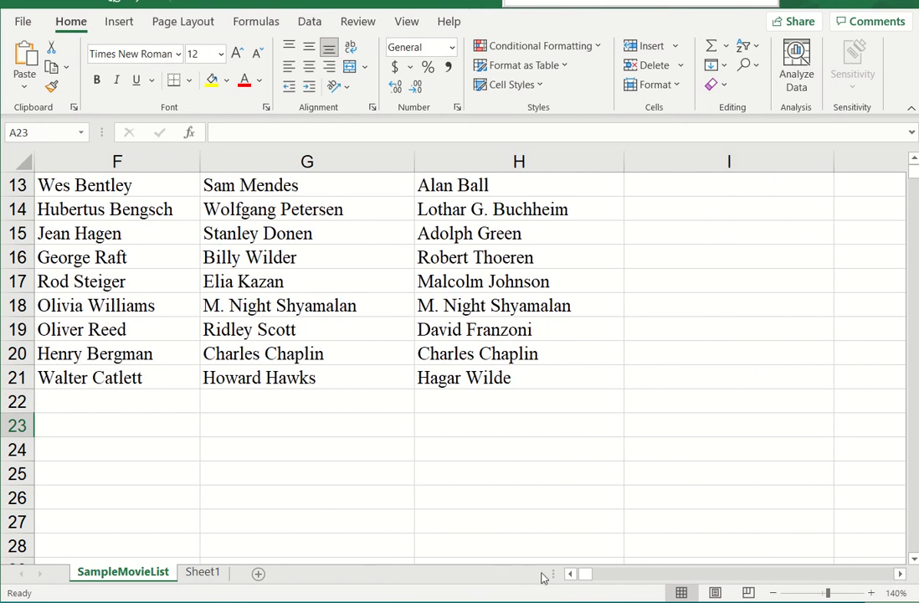
left_click(569, 574)
left_click(569, 574)
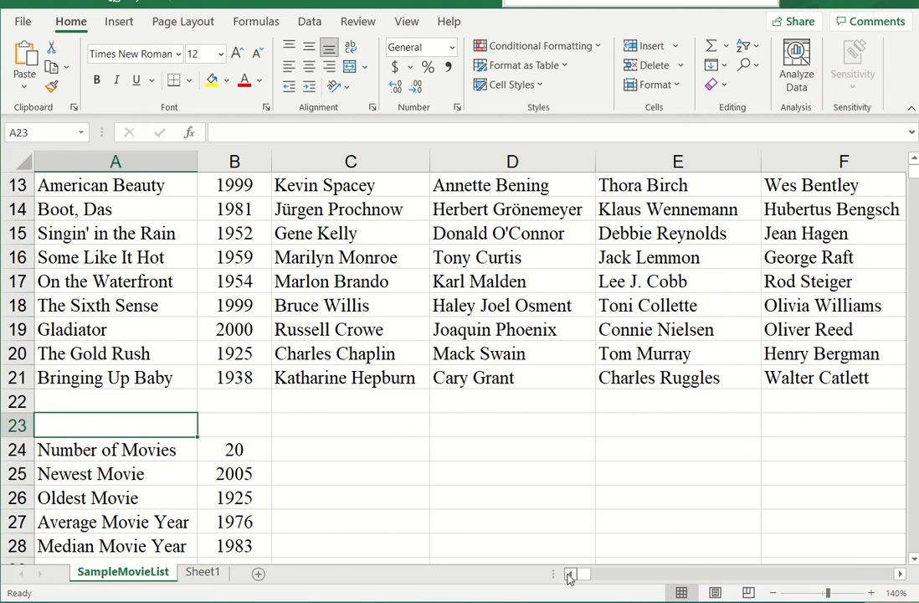